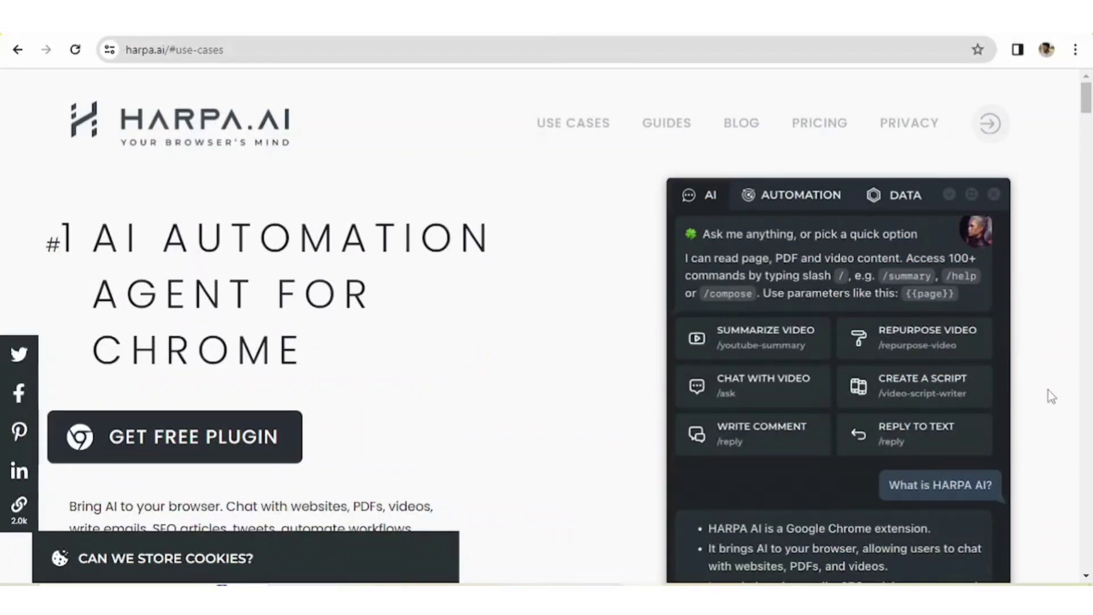
Add the HARPA AI extension to Chrome from its Web Store listing and open its panel
mouse_move(719, 403)
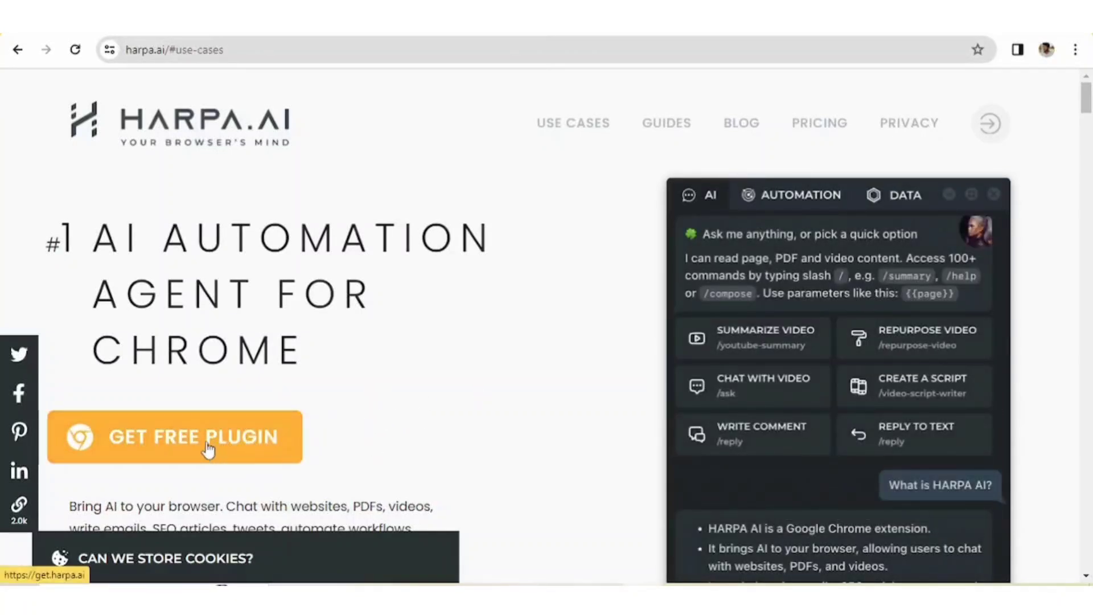
left_click(187, 451)
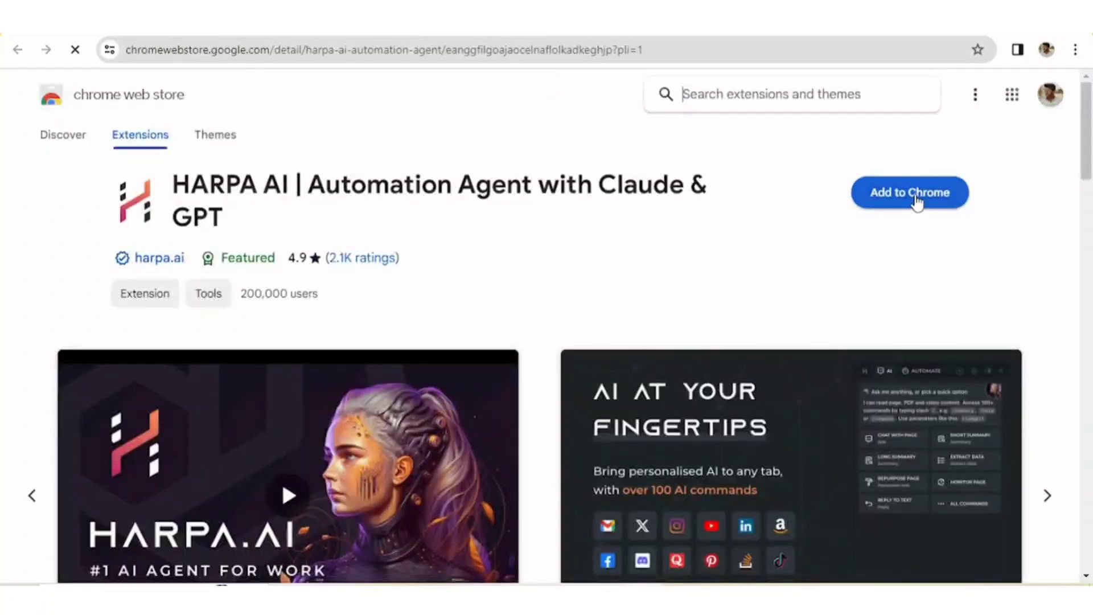
left_click(914, 194)
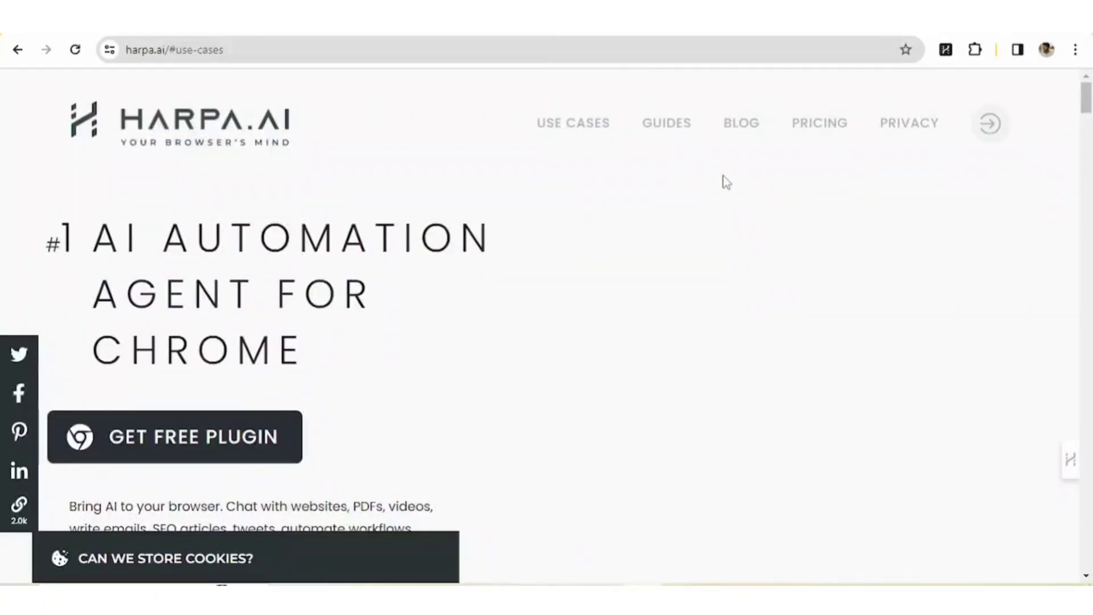
left_click(945, 50)
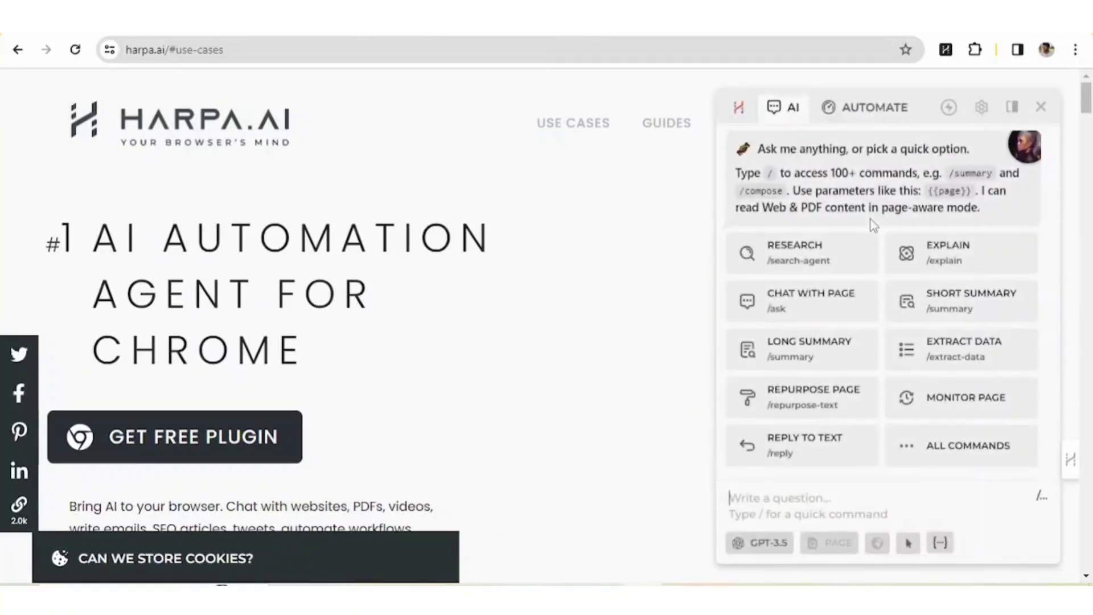
key("alt+a")
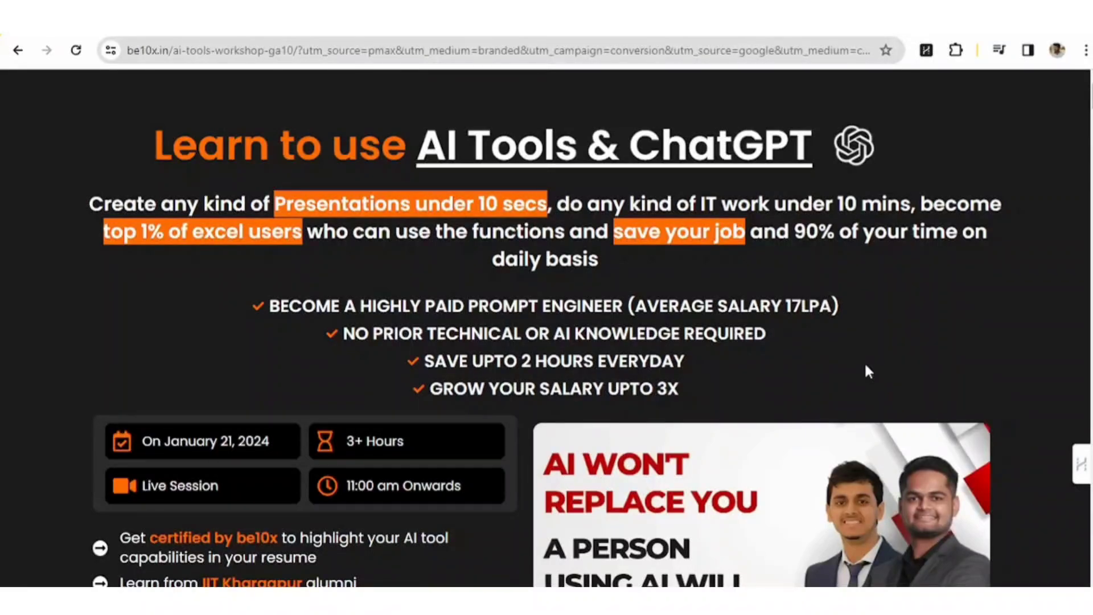
Open HARPA beside the be10x workshop page, look over the page, and start a Short Summary
key("alt+a")
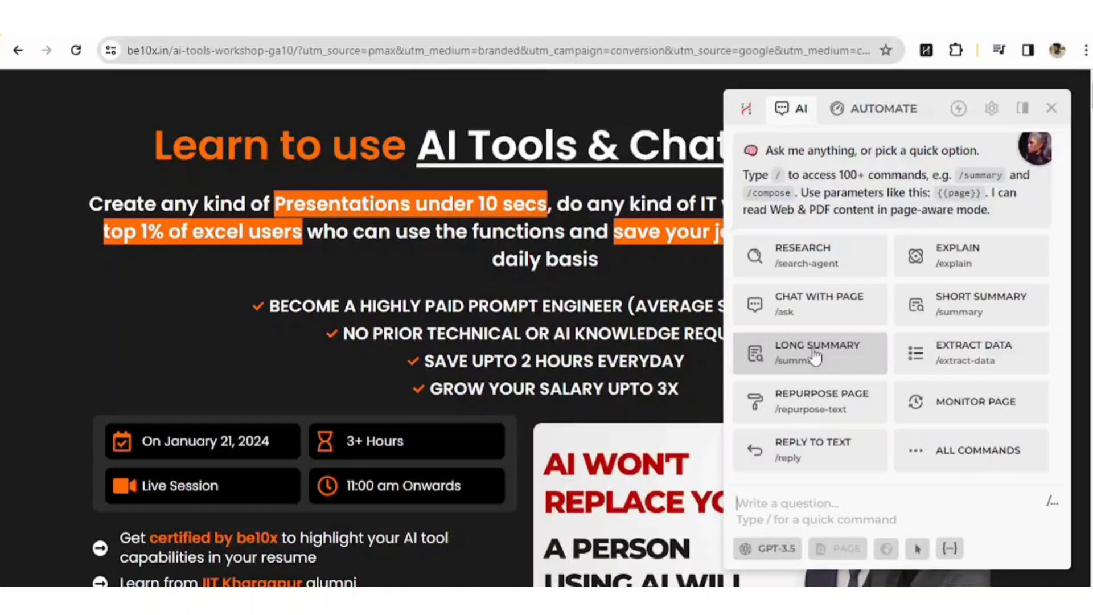
scroll(472, 296, "down", 15)
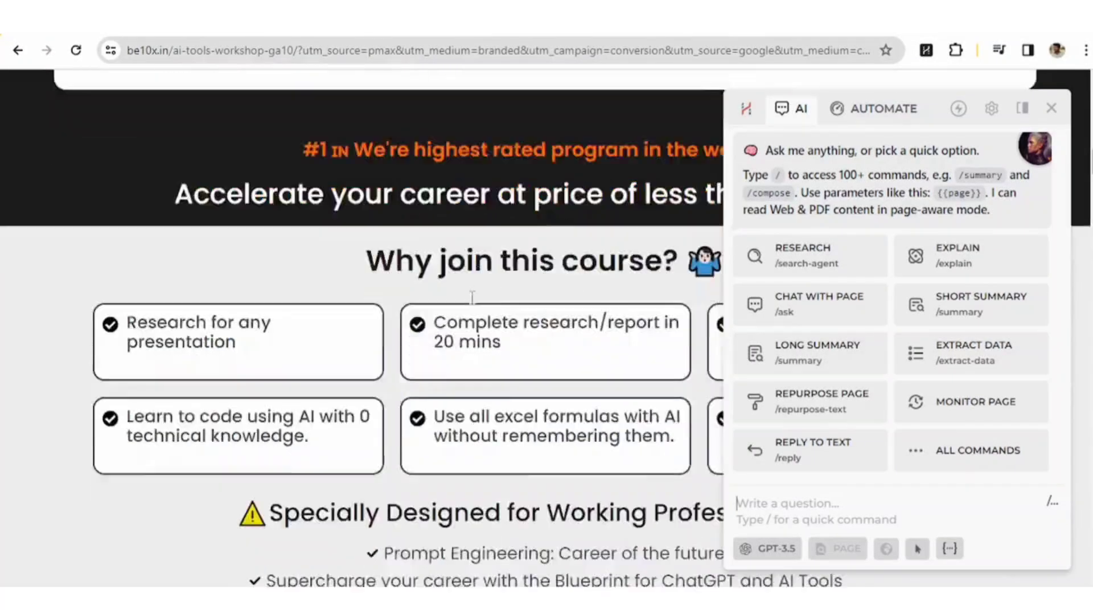
scroll(471, 296, "down", 10)
scroll(469, 295, "up", 14)
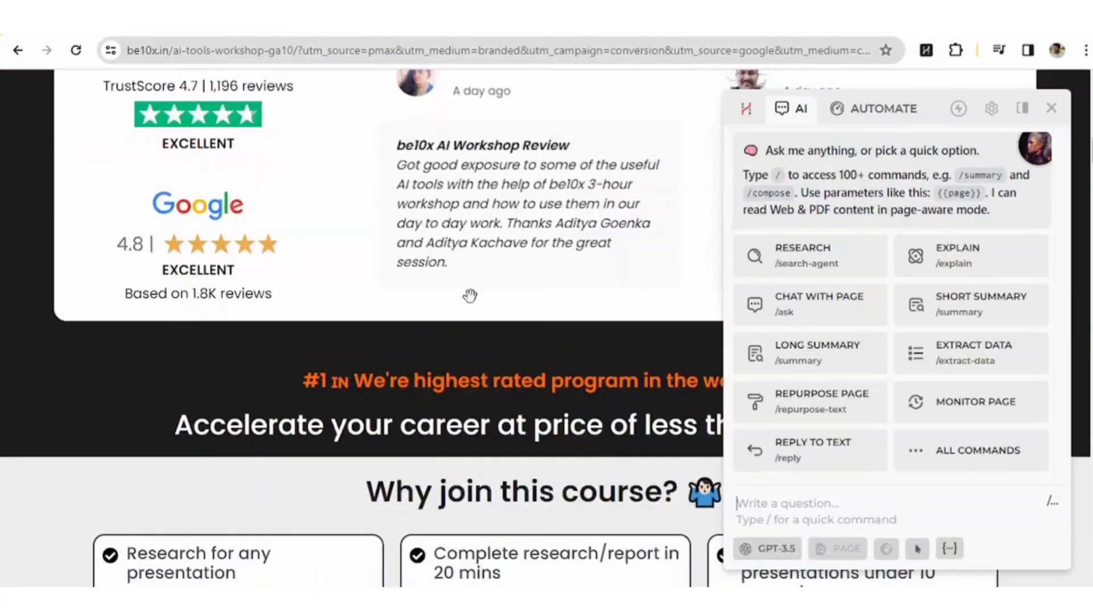
scroll(470, 295, "up", 15)
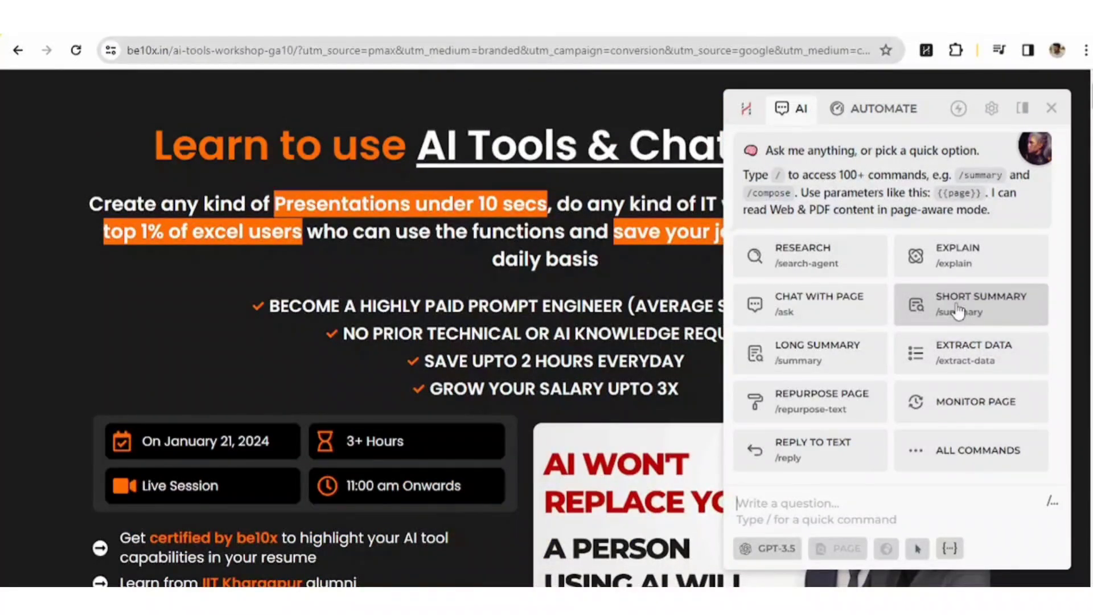
left_click(958, 312)
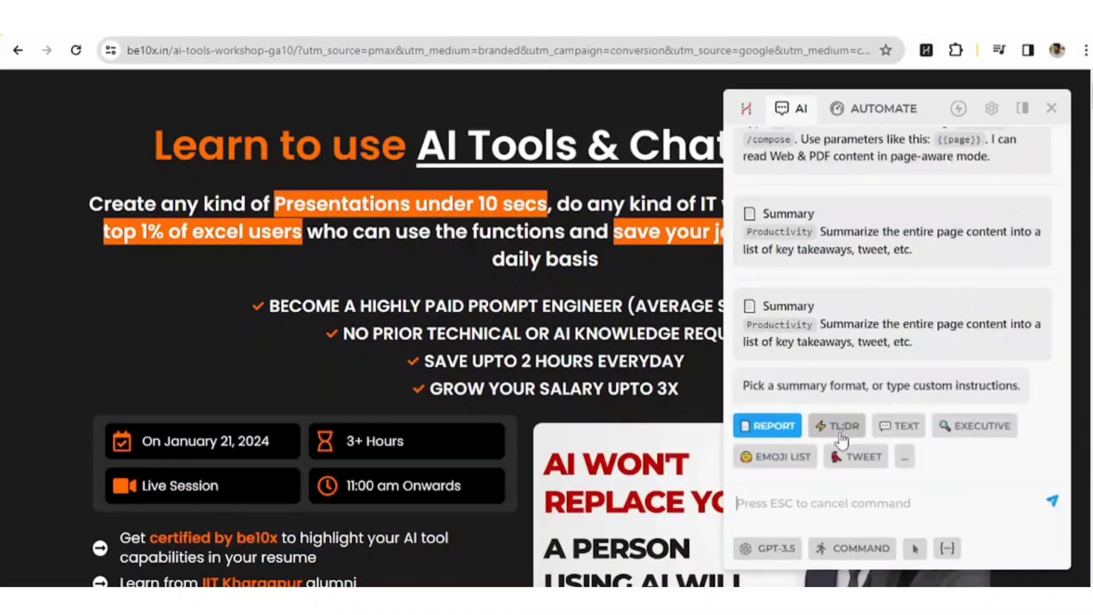
Choose the Report summary format and review the resulting Key Takeaway and Summary sections
left_click(771, 431)
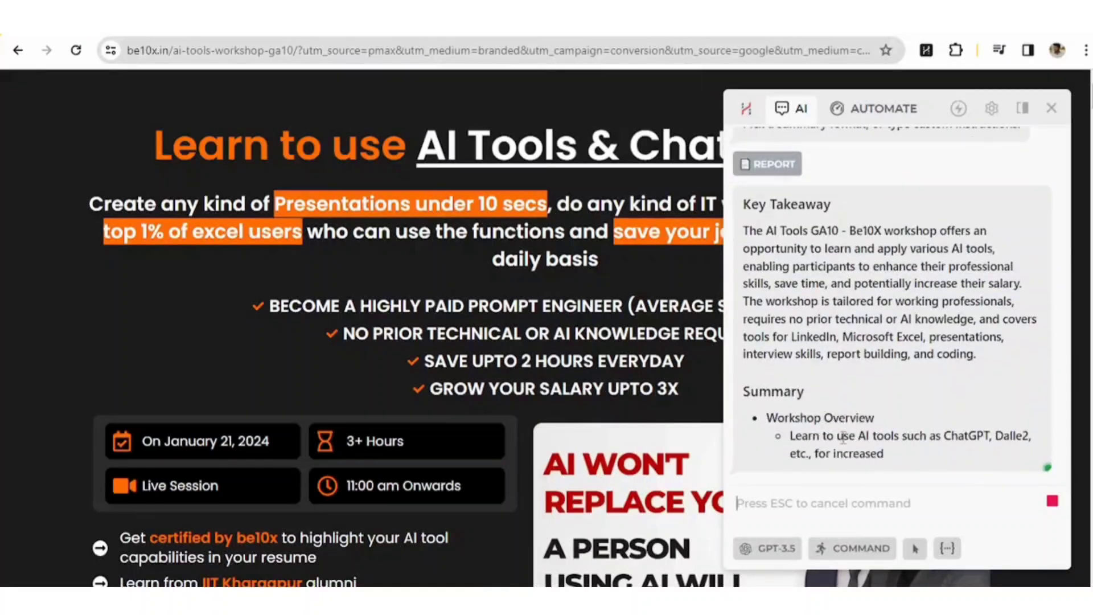
scroll(844, 444, "up", 4)
scroll(844, 444, "down", 6)
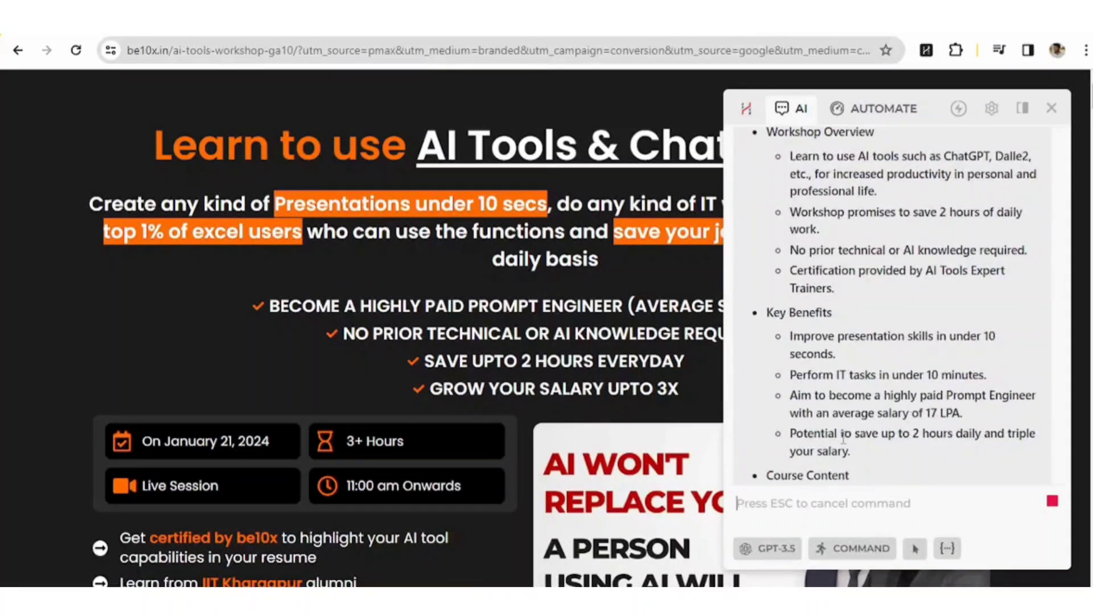
scroll(843, 439, "up", 3)
scroll(842, 436, "up", 4)
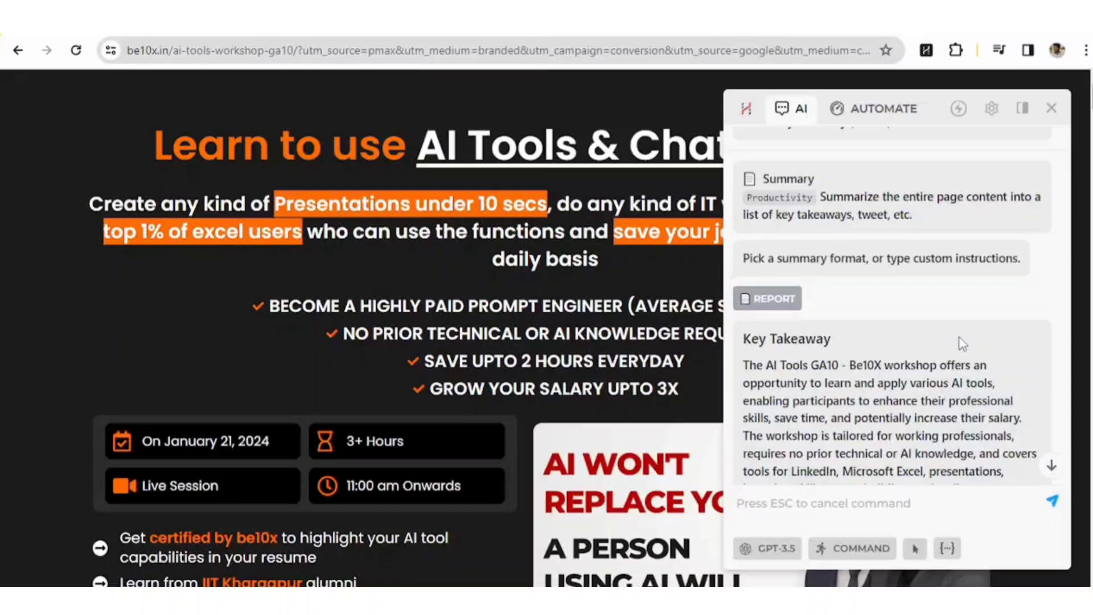
scroll(956, 342, "down", 6)
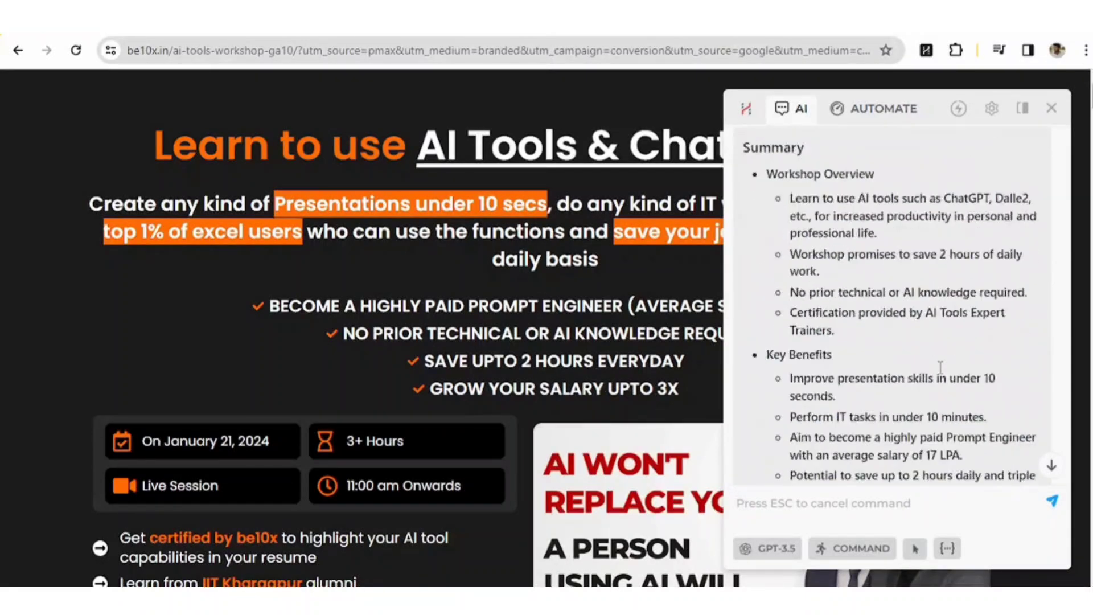
scroll(940, 367, "down", 15)
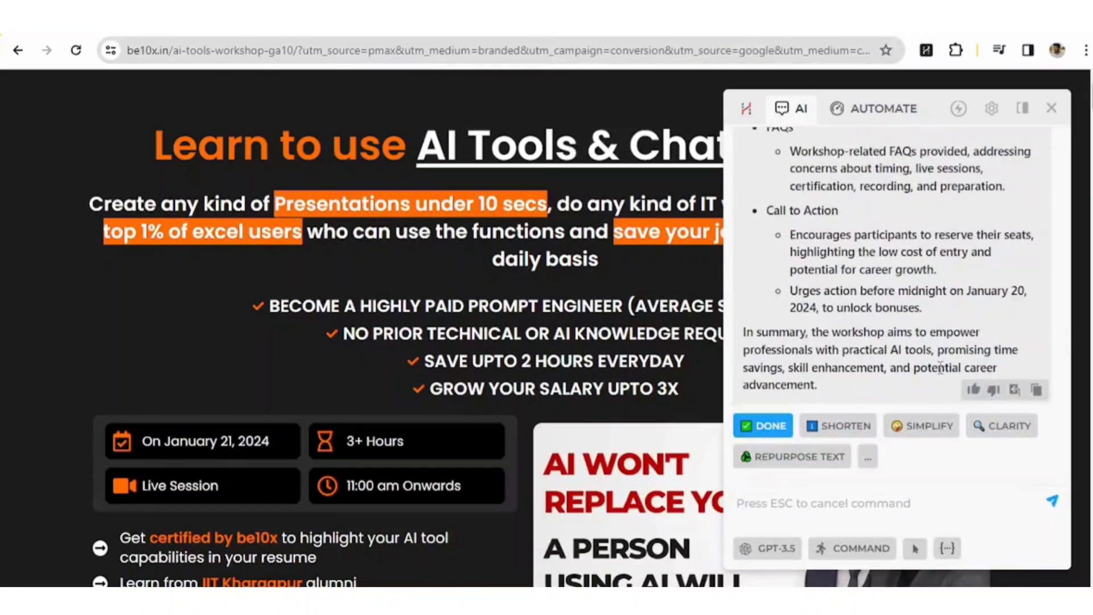
scroll(940, 367, "up", 8)
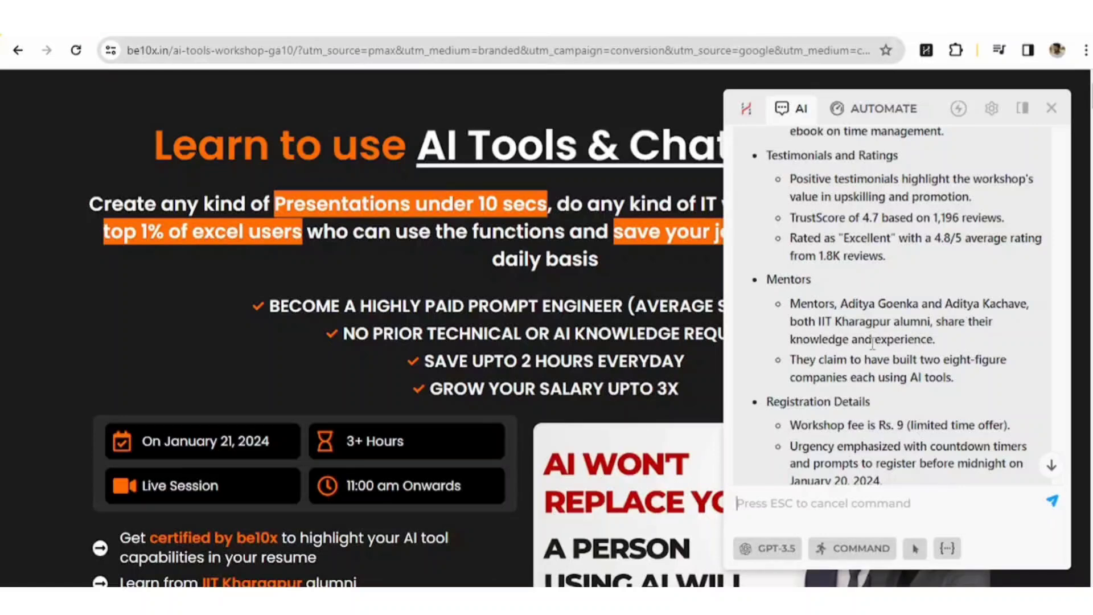
scroll(871, 343, "up", 10)
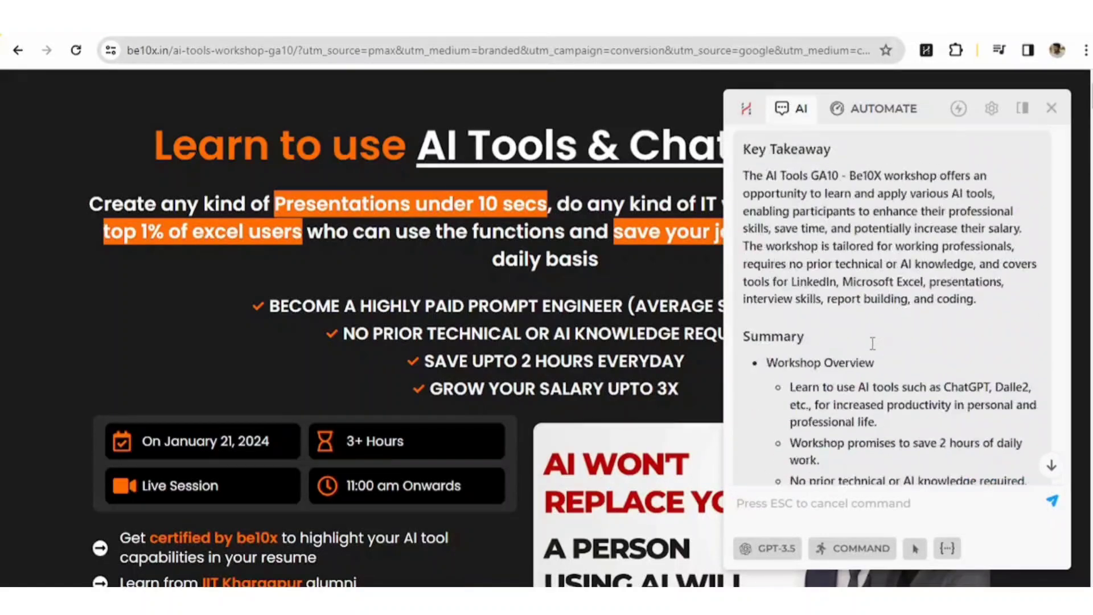
scroll(872, 343, "up", 3)
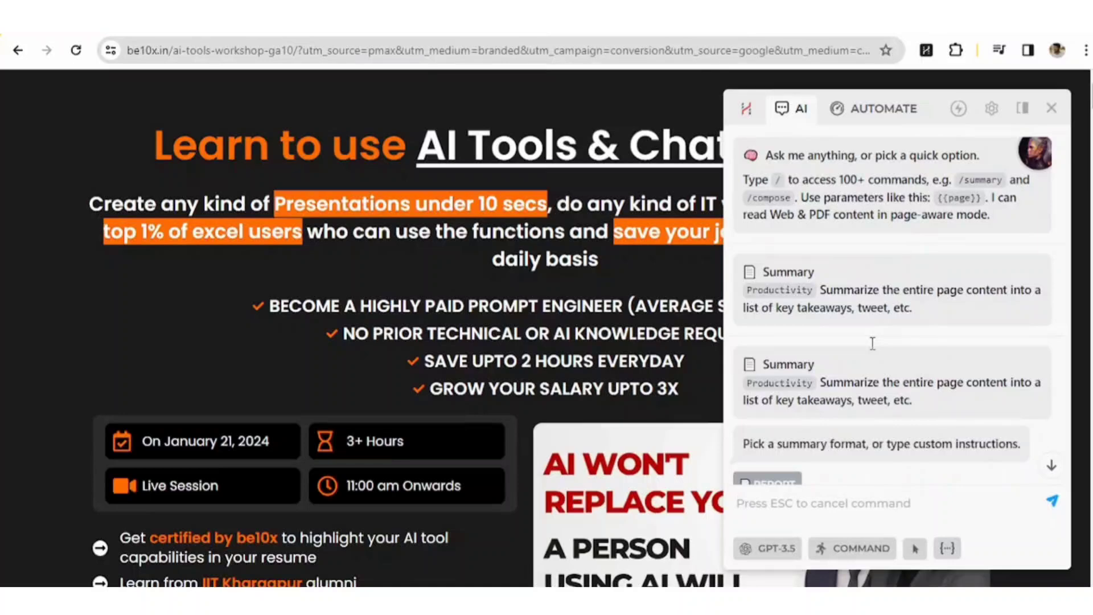
scroll(872, 343, "down", 3)
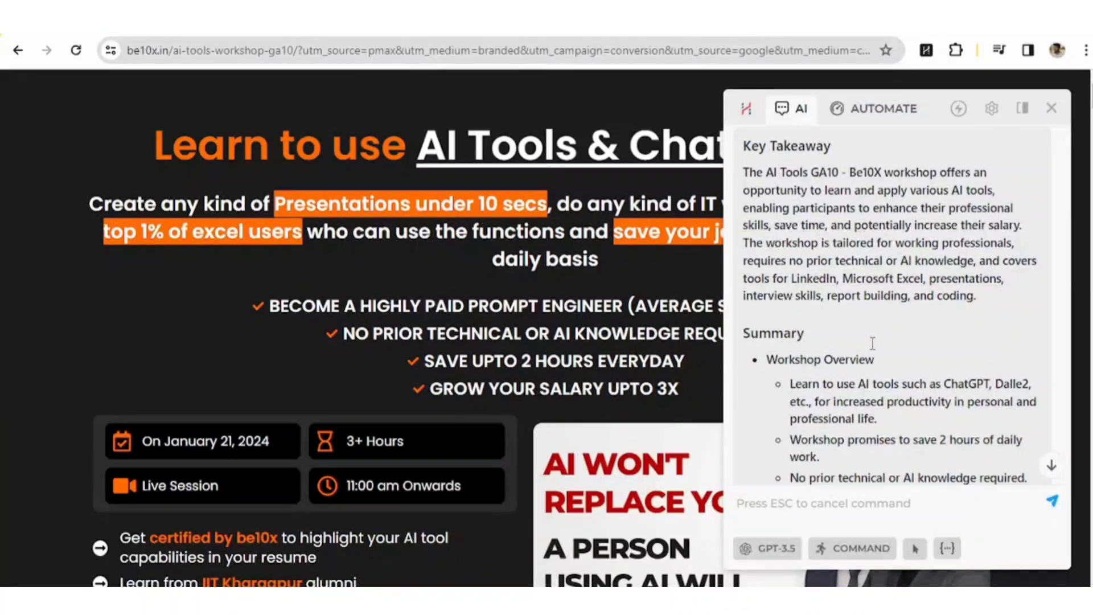
scroll(872, 343, "down", 6)
scroll(872, 343, "up", 10)
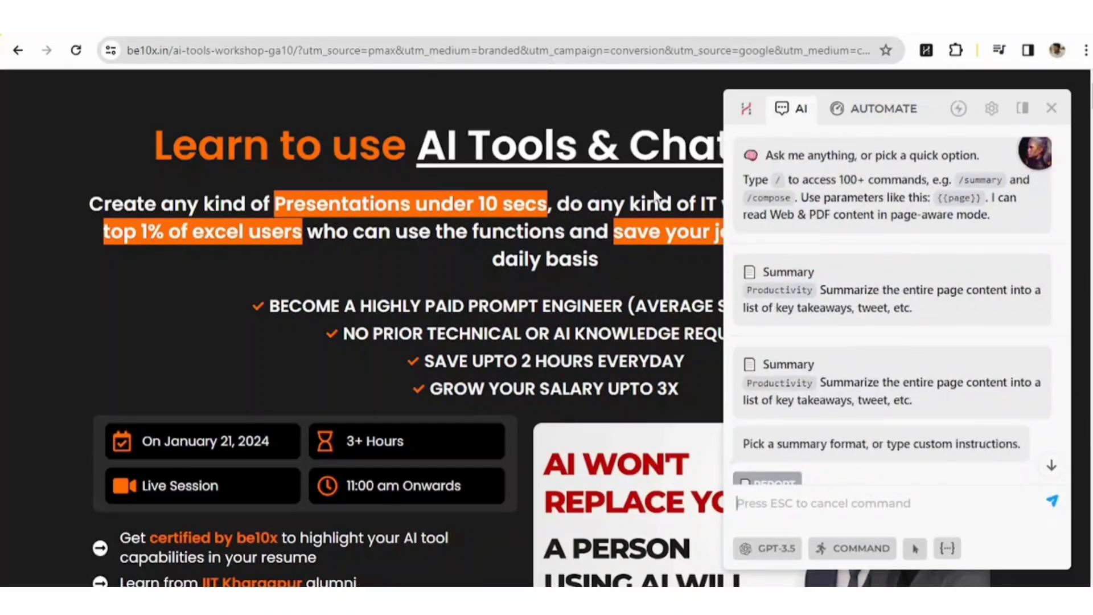
Regenerate the summary, bring up the '/' command list, and scroll its category tabs
left_click(889, 396)
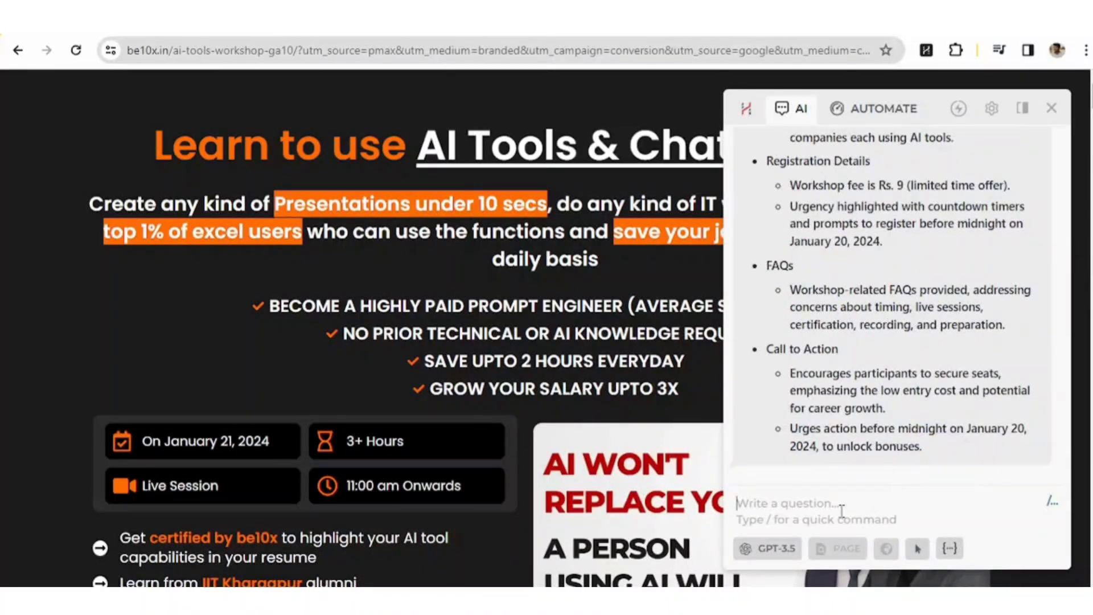
type("/")
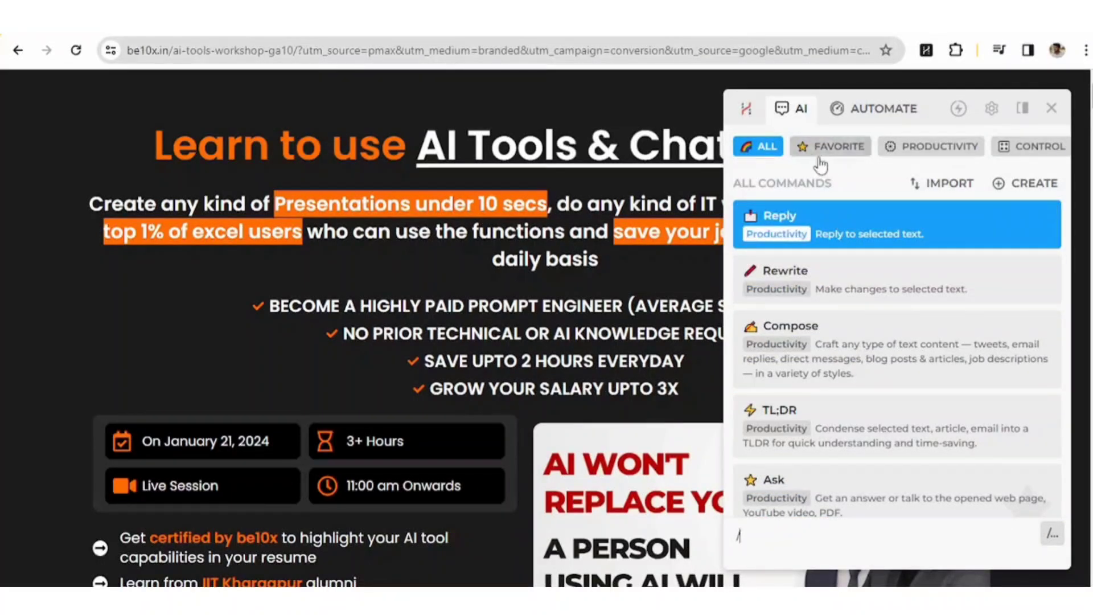
scroll(819, 155, "right", 3)
scroll(844, 158, "left", 3)
scroll(825, 157, "right", 3)
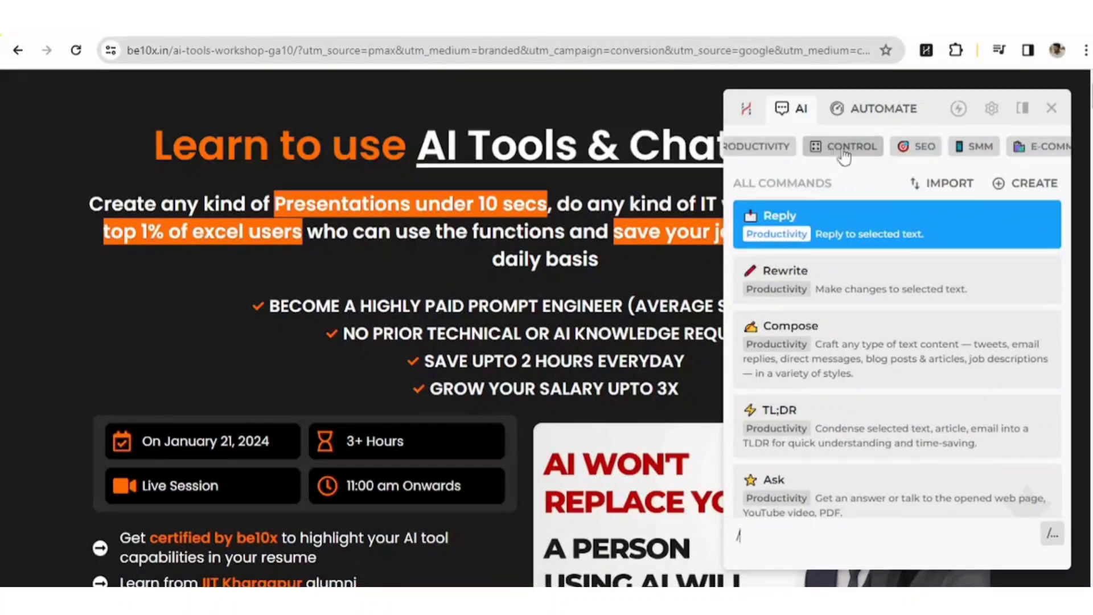
scroll(842, 157, "right", 3)
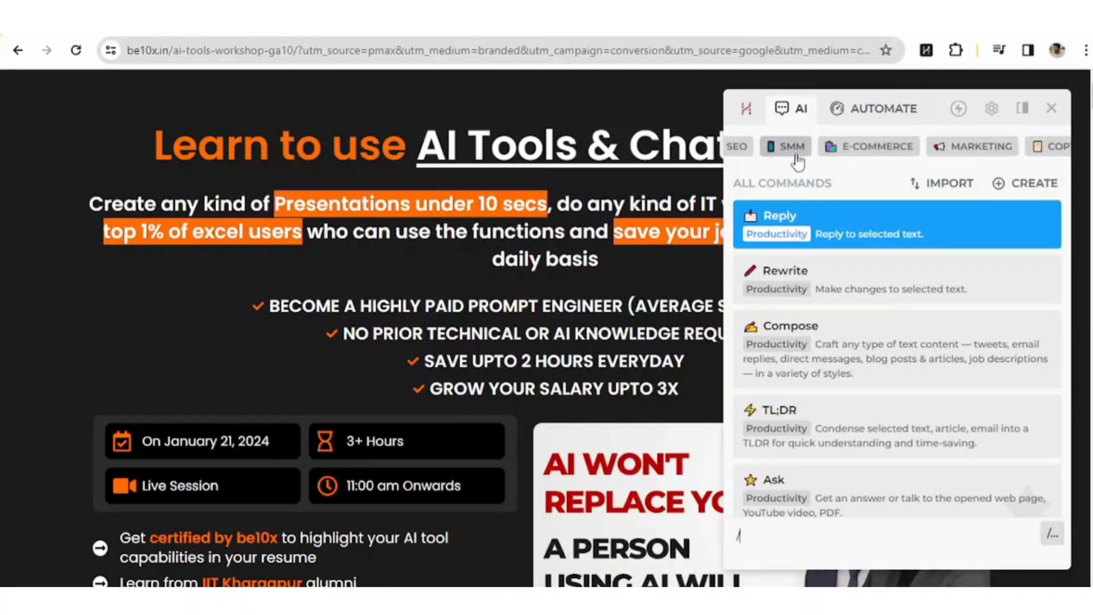
scroll(868, 156, "right", 6)
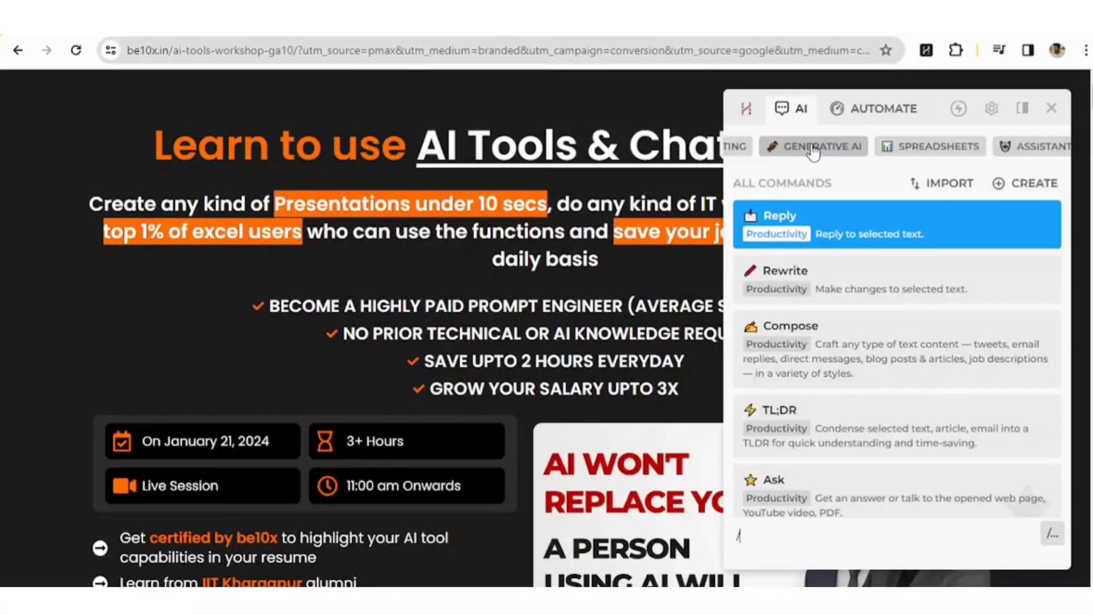
Show the Marketing category and scroll down to Marketing campaign ideas
scroll(814, 151, "down", 2)
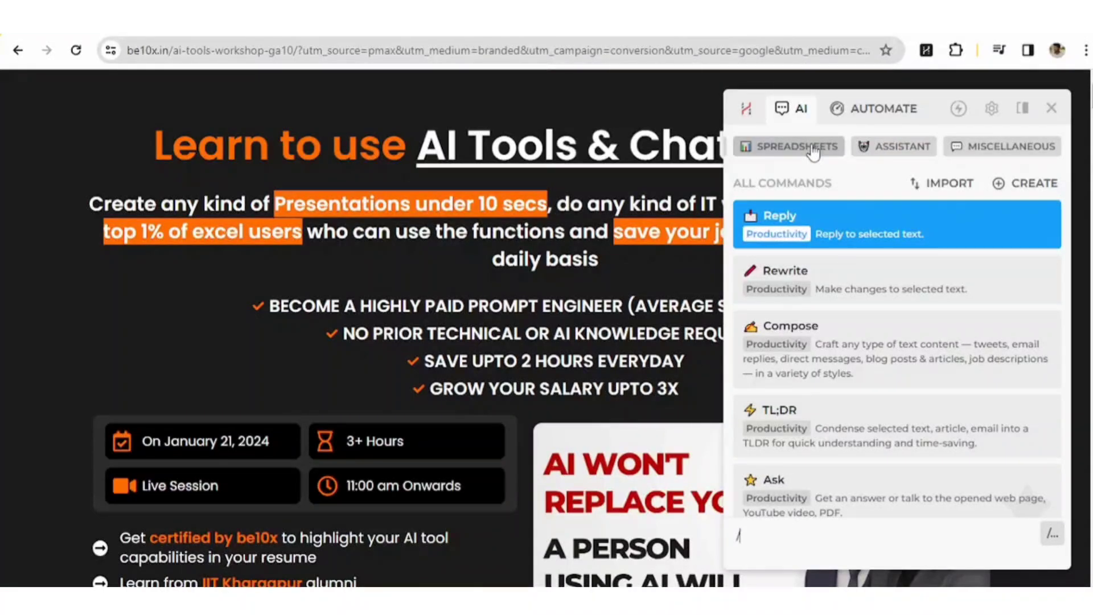
scroll(870, 341, "down", 5)
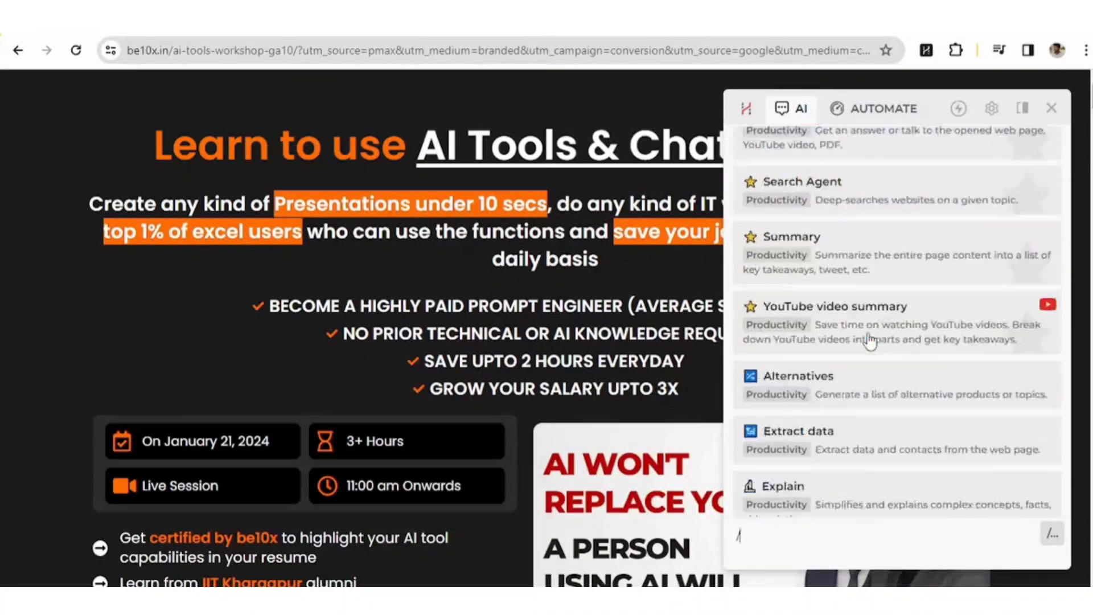
scroll(868, 340, "down", 3)
scroll(868, 330, "up", 10)
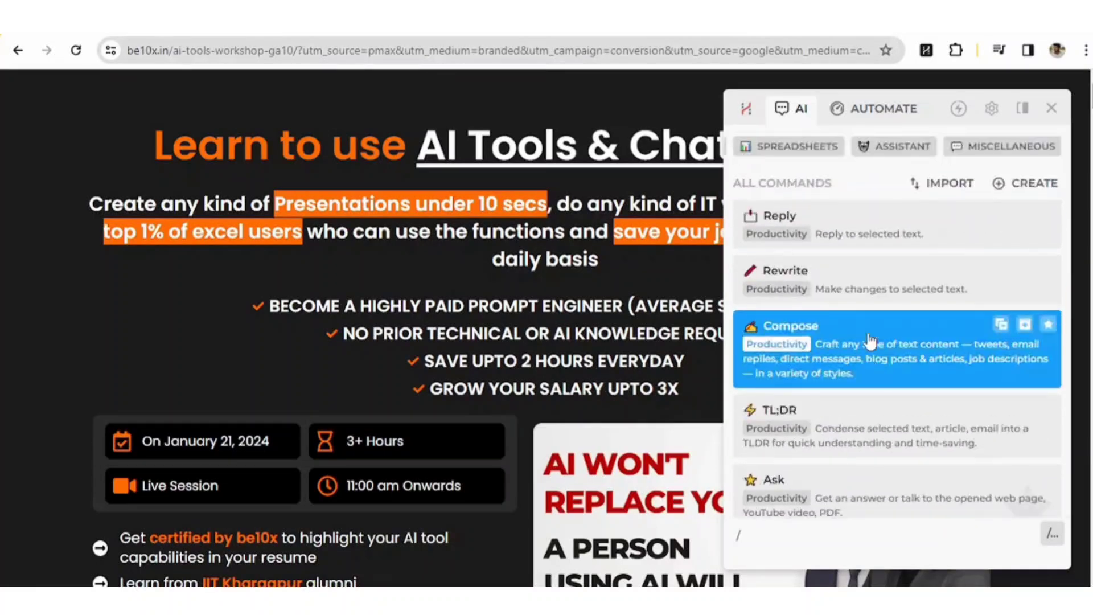
scroll(873, 149, "down", 3)
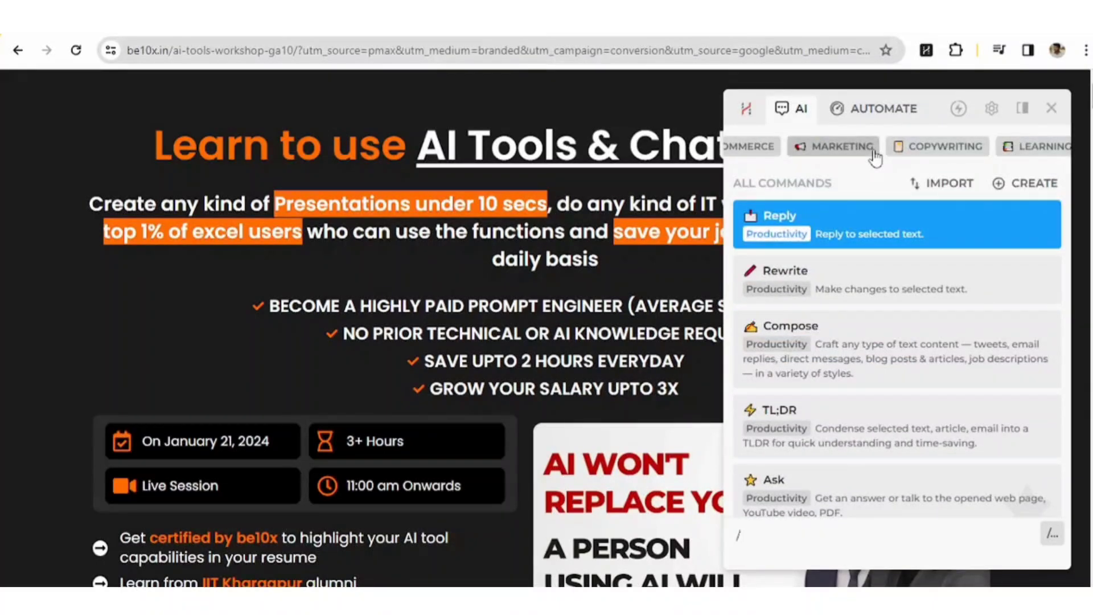
left_click(836, 149)
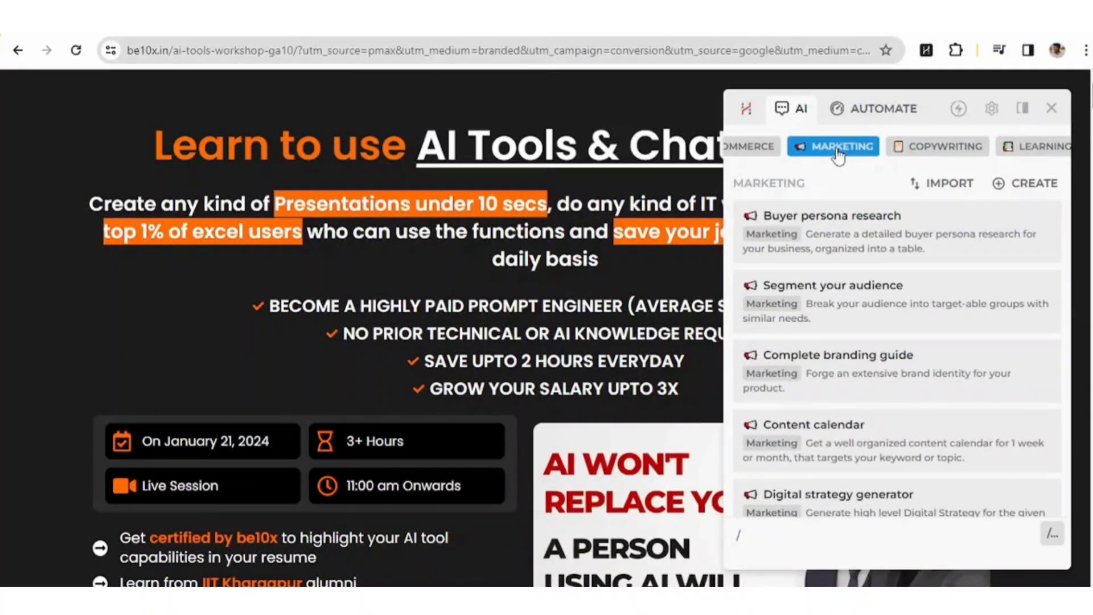
scroll(849, 302, "down", 3)
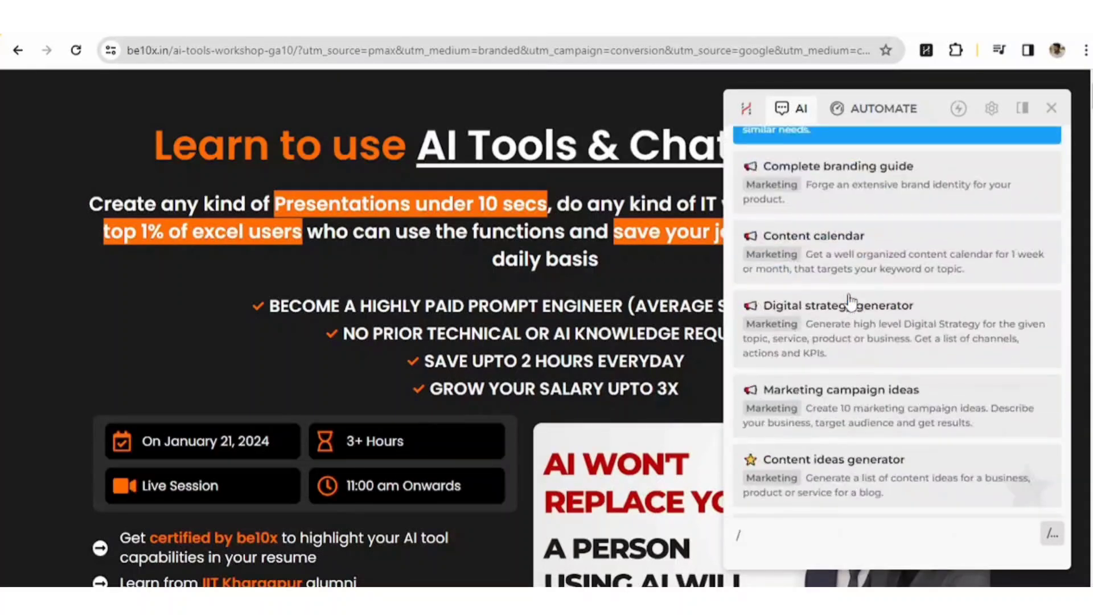
scroll(848, 305, "down", 2)
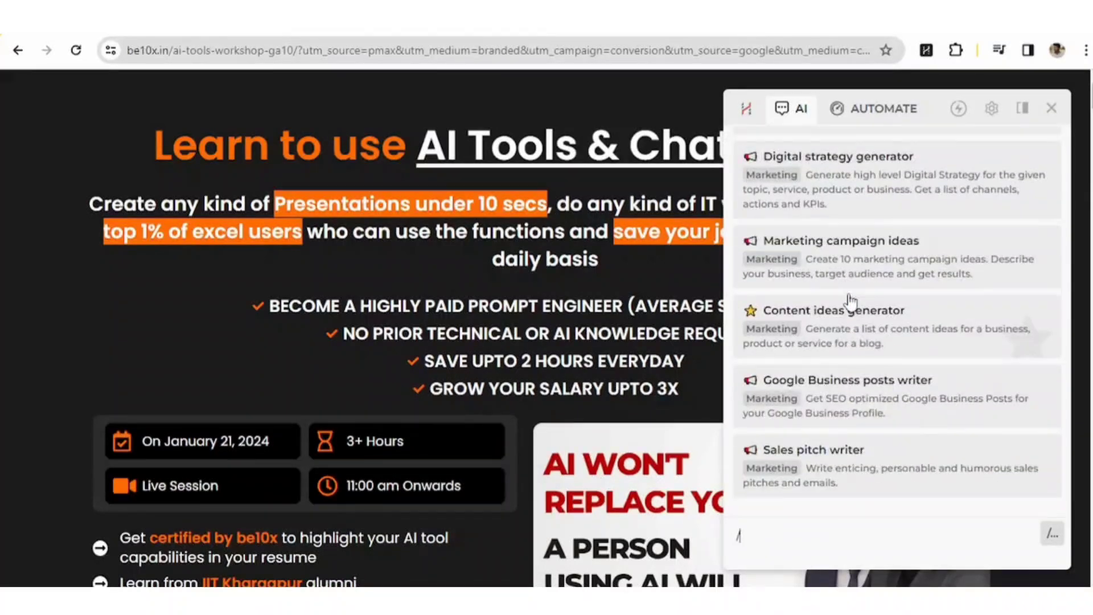
Run Marketing campaign ideas on the web page, skipping audience and extra details, for ten ideas
left_click(841, 256)
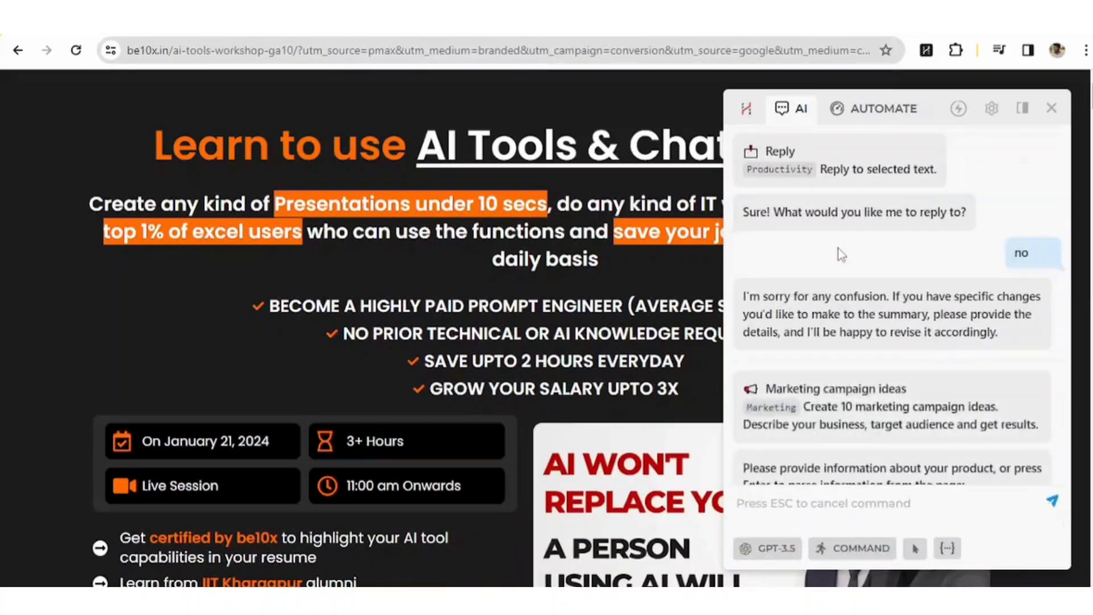
key("Return")
key("Return")
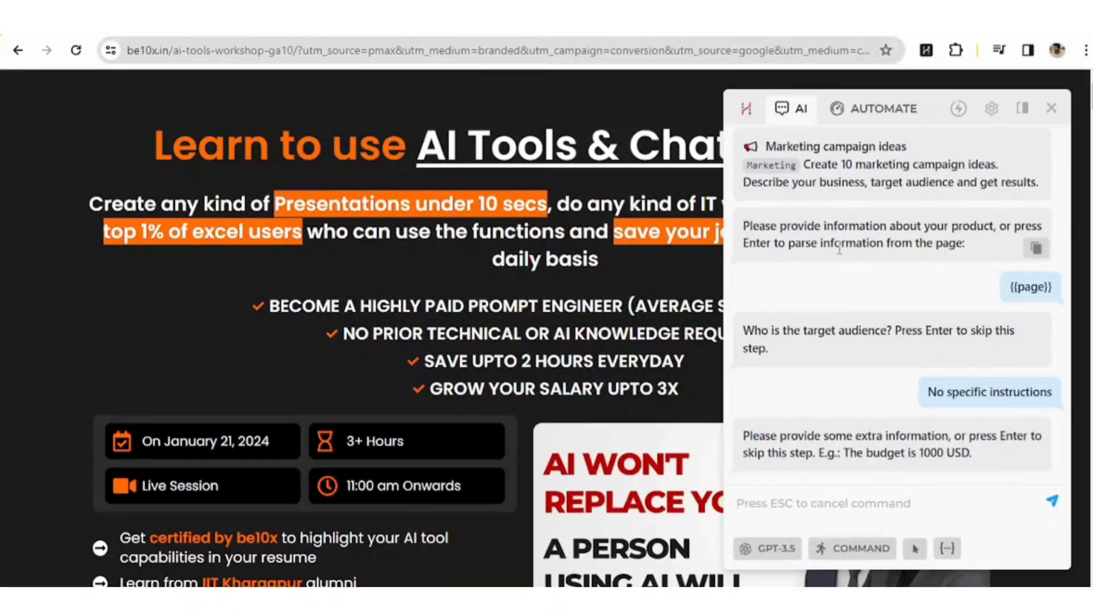
key("Return")
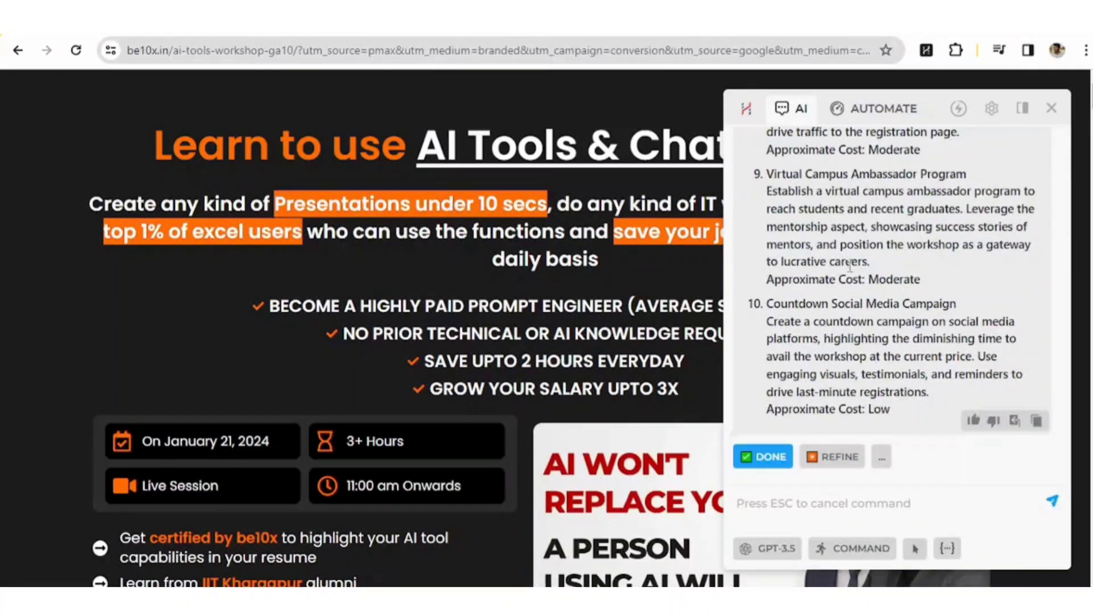
scroll(849, 265, "up", 15)
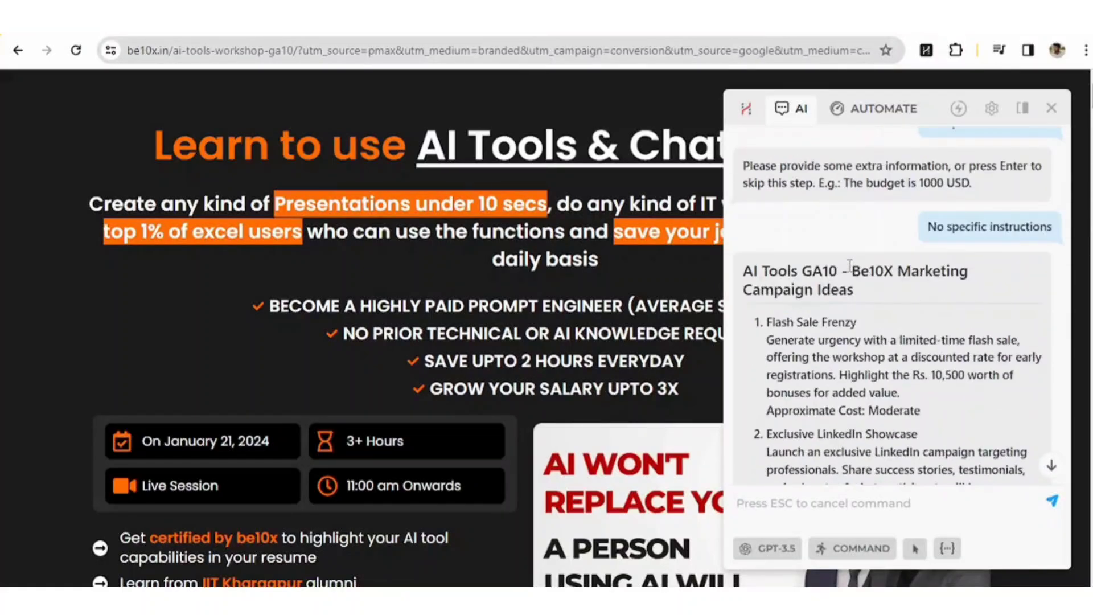
scroll(849, 265, "up", 10)
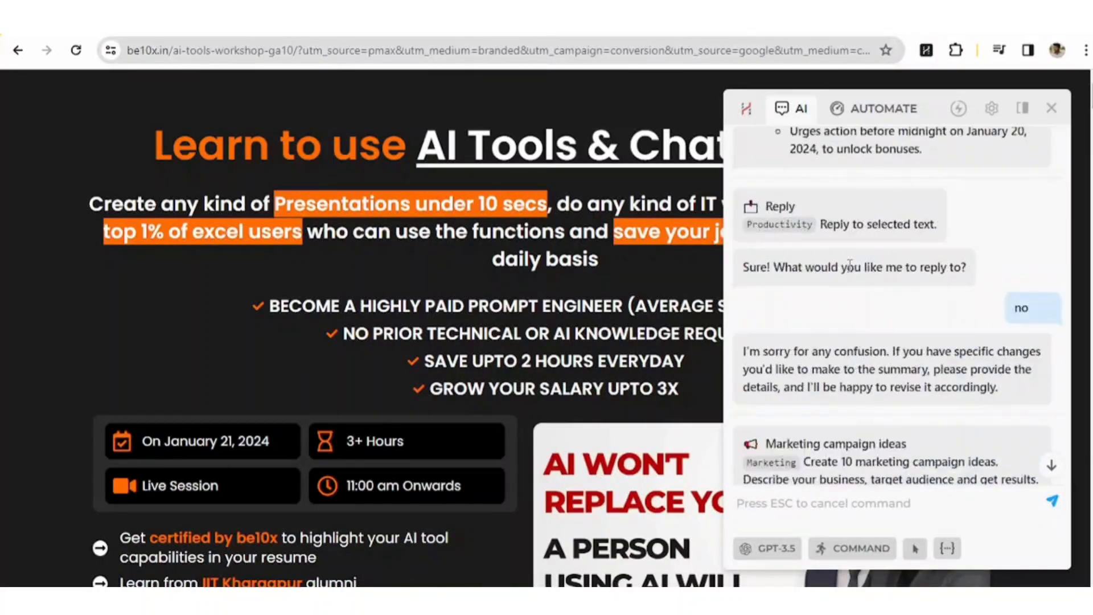
scroll(849, 265, "down", 20)
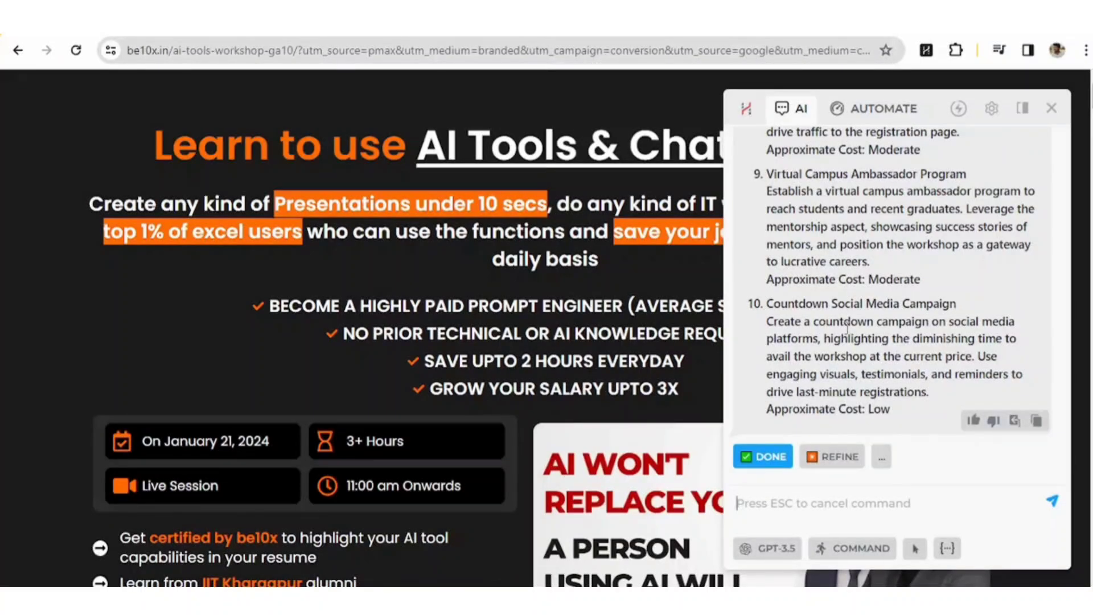
key("Escape")
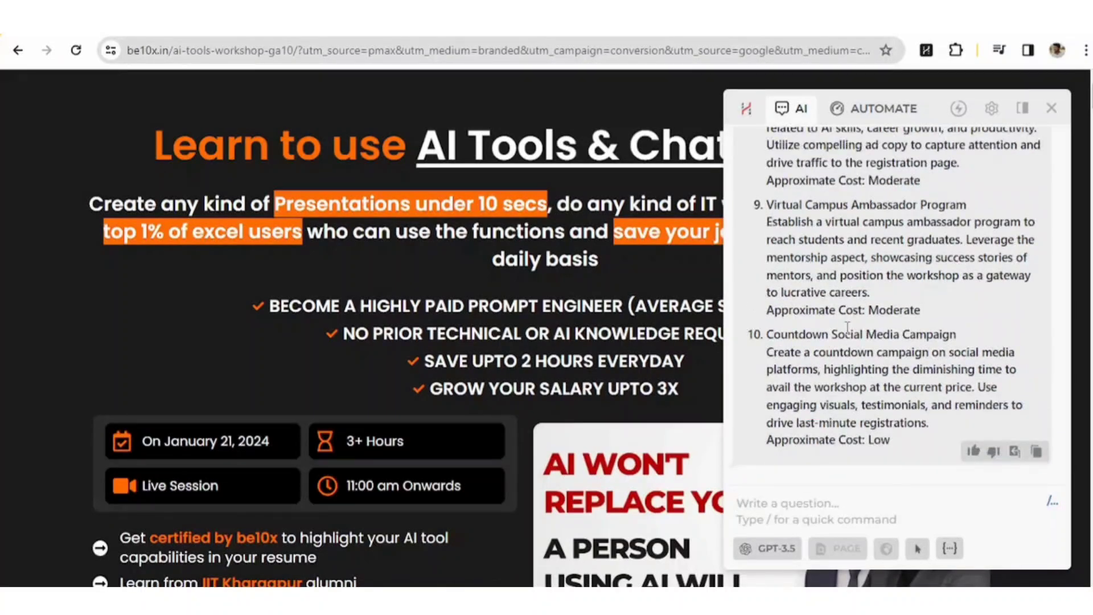
Reopen the command list and scroll through the Marketing commands, back to the top
left_click(1051, 506)
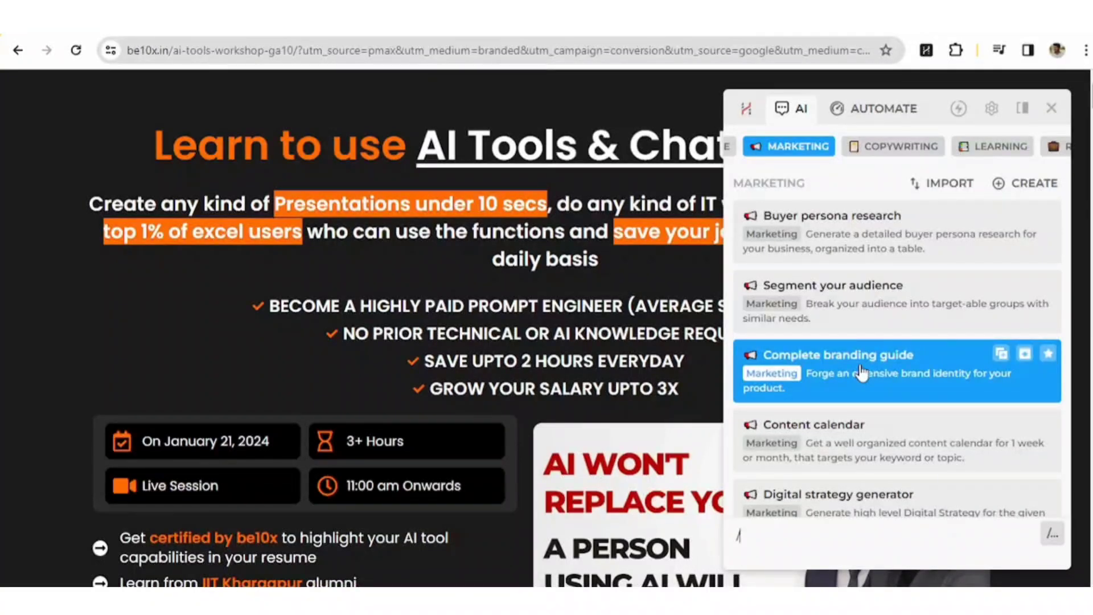
scroll(861, 372, "down", 5)
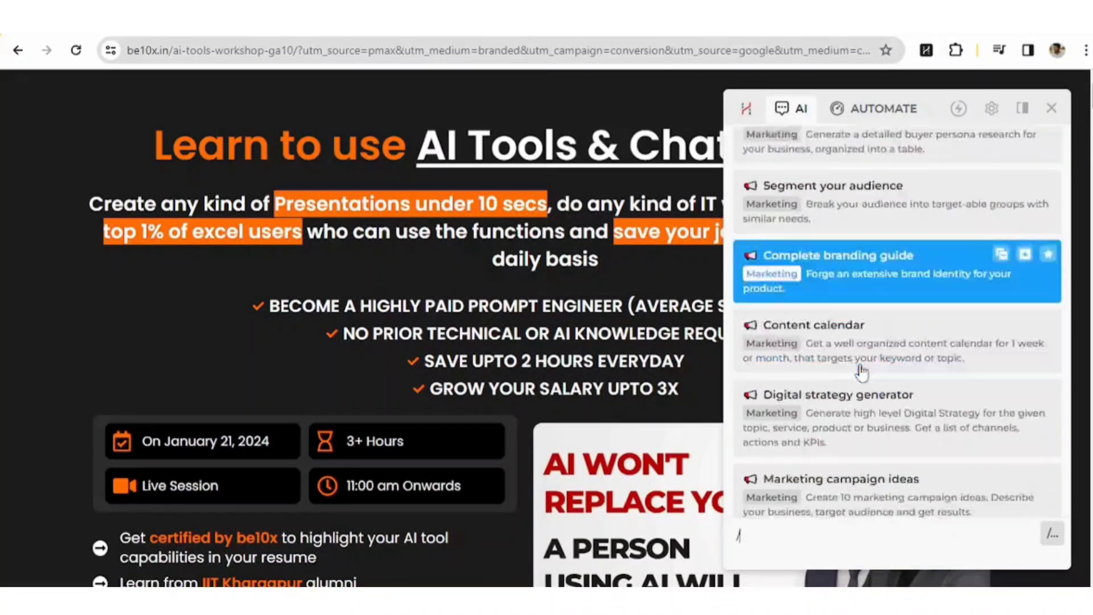
scroll(860, 371, "up", 5)
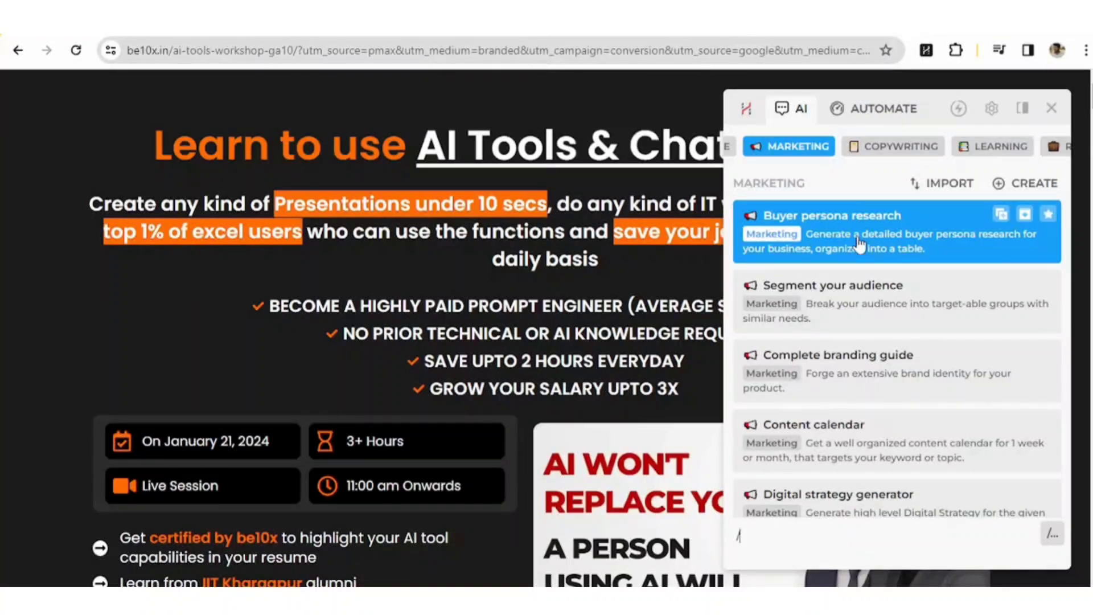
scroll(853, 267, "down", 3)
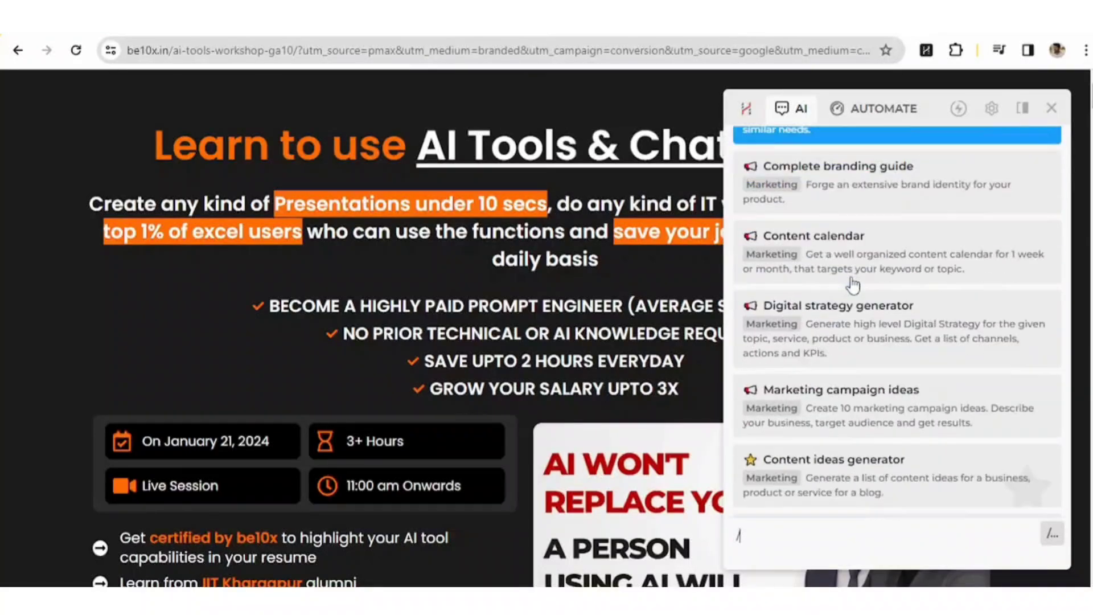
scroll(852, 285, "down", 2)
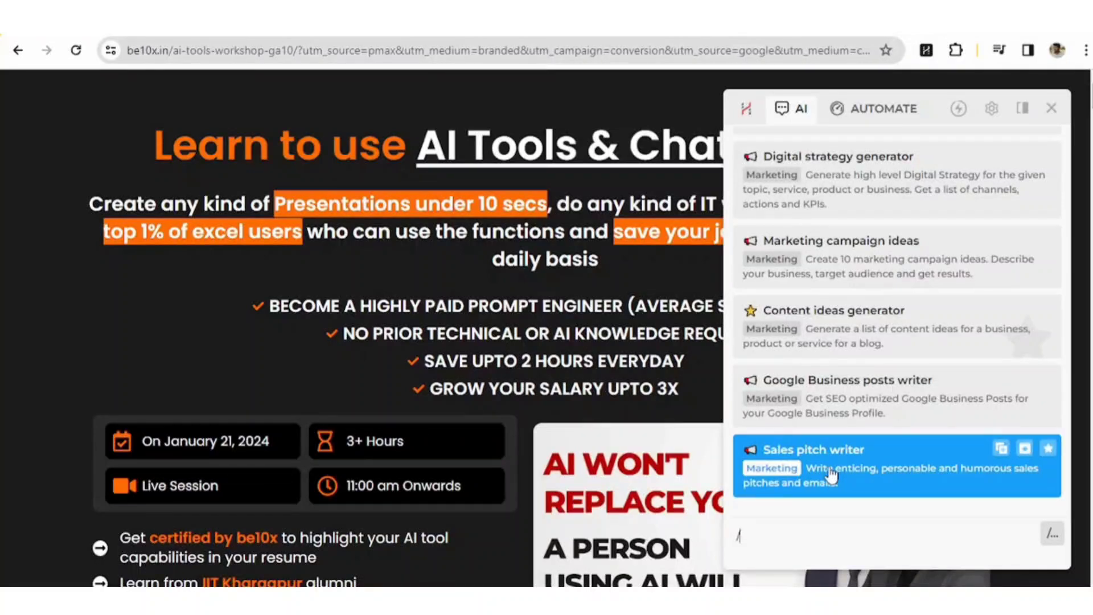
scroll(831, 472, "up", 5)
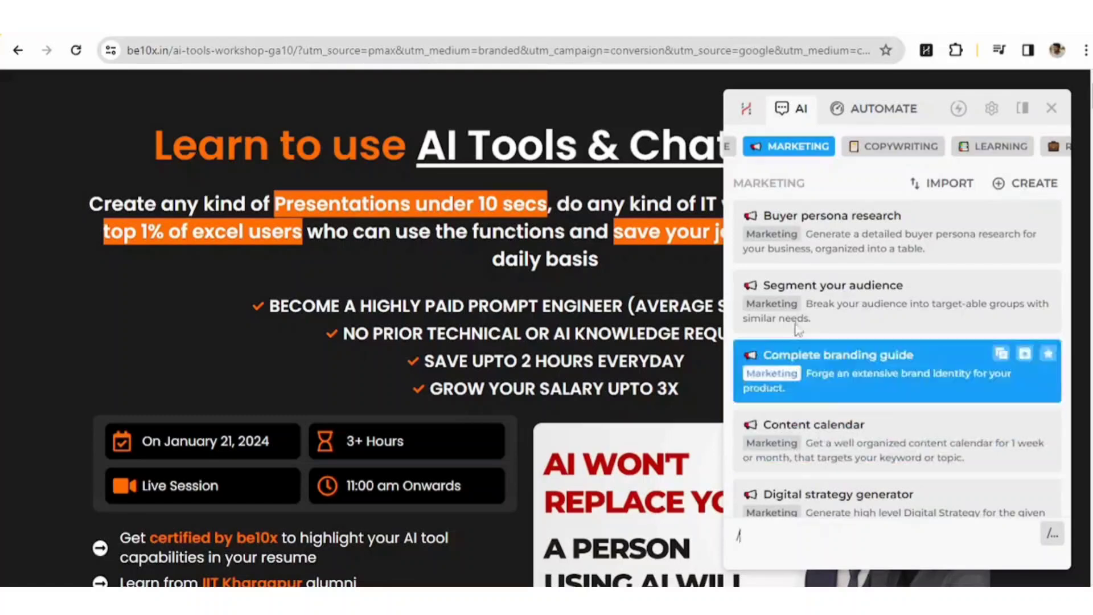
Switch to the Copywriting commands and scroll through their list
left_click(901, 148)
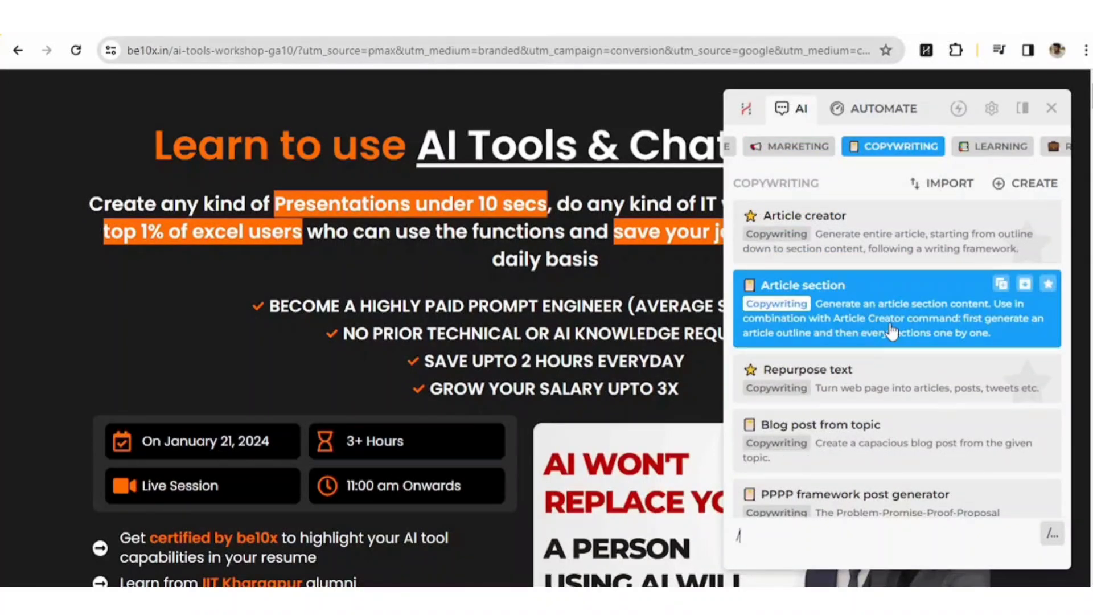
scroll(891, 332, "down", 3)
scroll(891, 331, "down", 3)
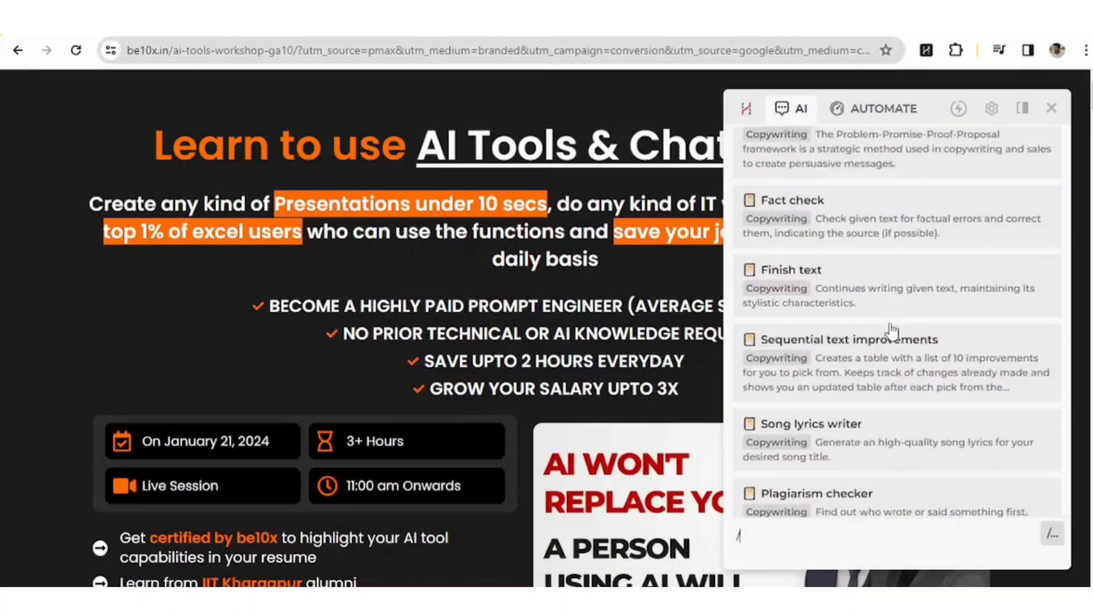
scroll(890, 322, "down", 1)
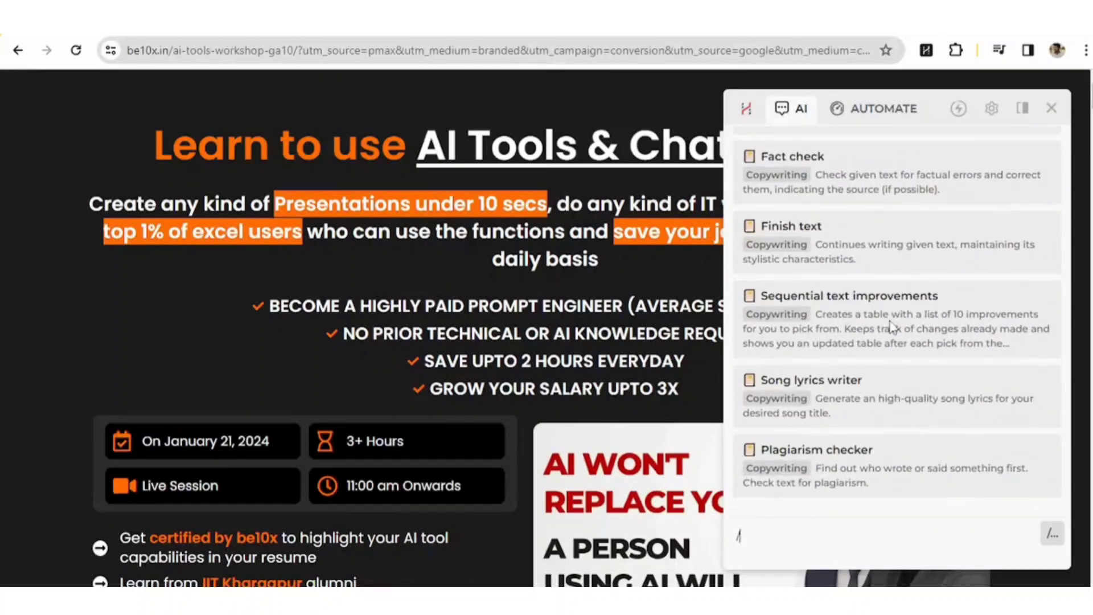
scroll(889, 322, "up", 8)
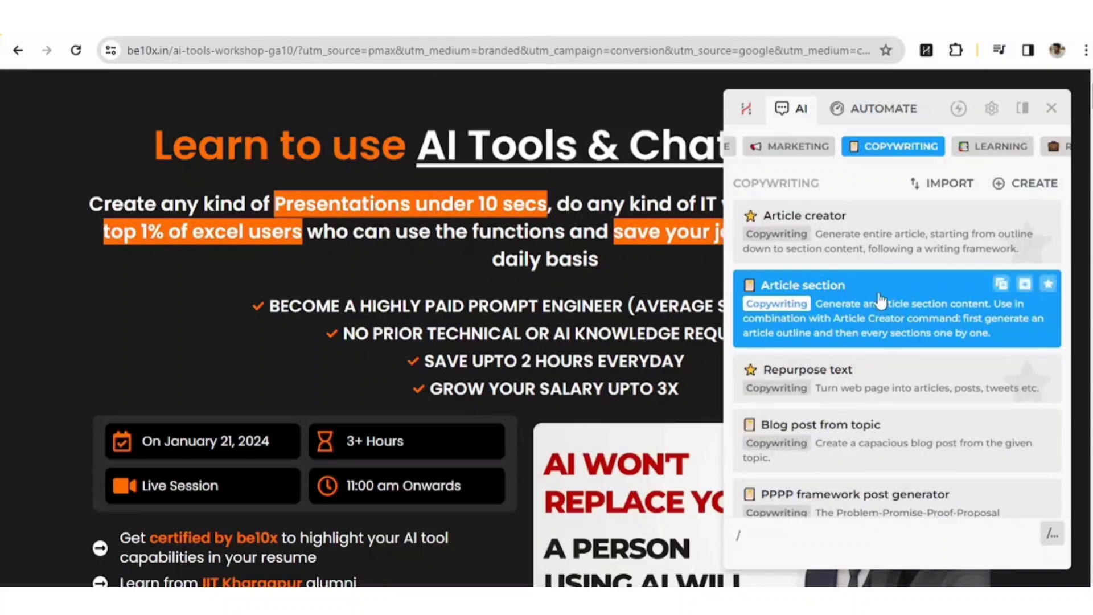
scroll(881, 303, "down", 4)
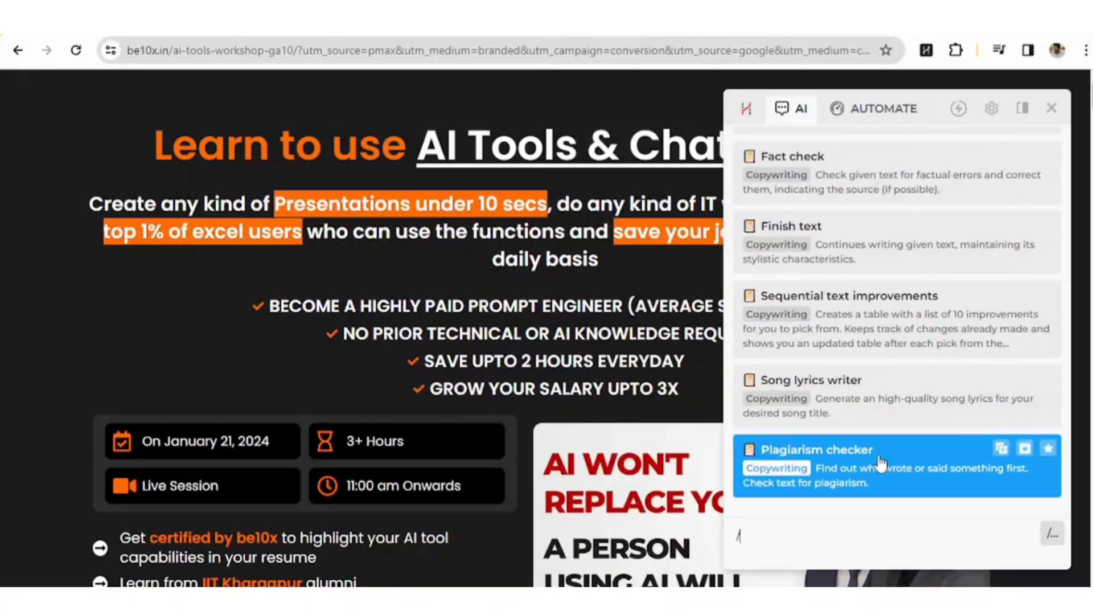
scroll(882, 450, "up", 6)
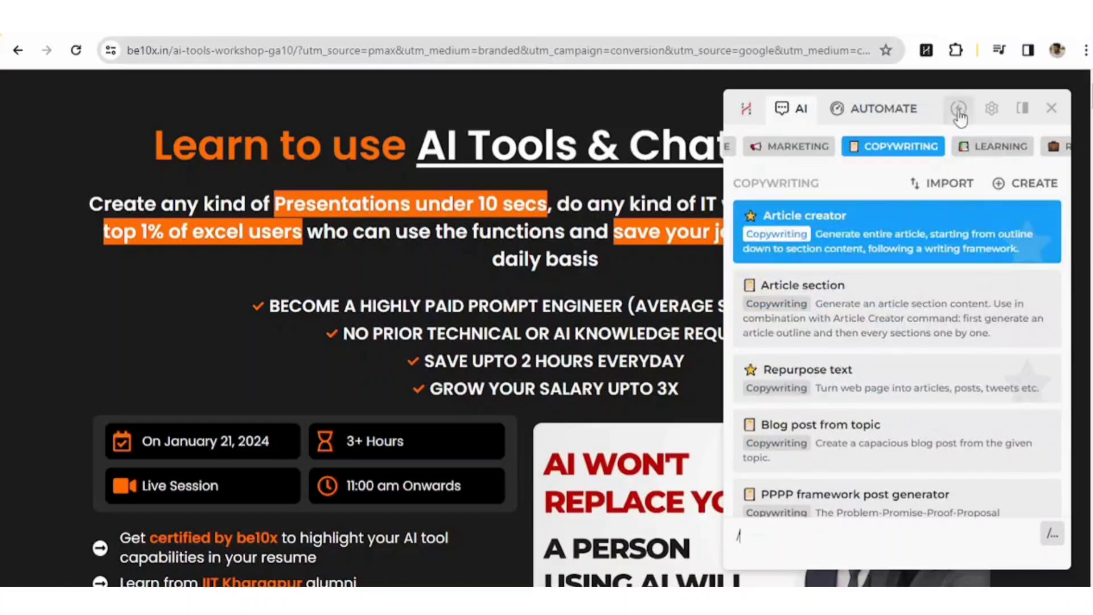
Switch to the Productivity category and scroll down to the Ask prompt
scroll(844, 143, "left", 3)
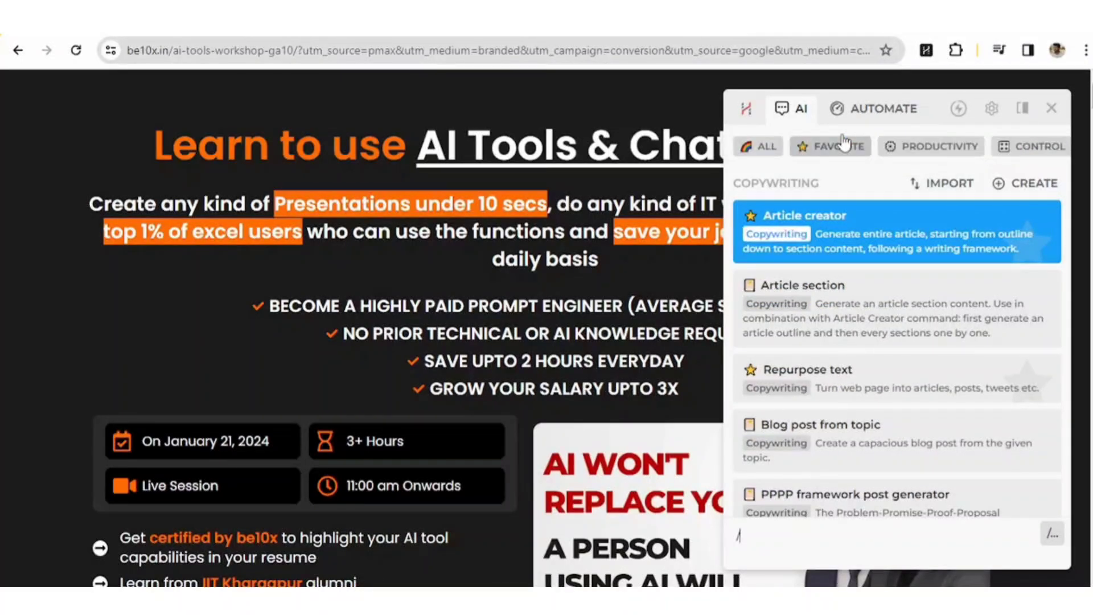
left_click(897, 149)
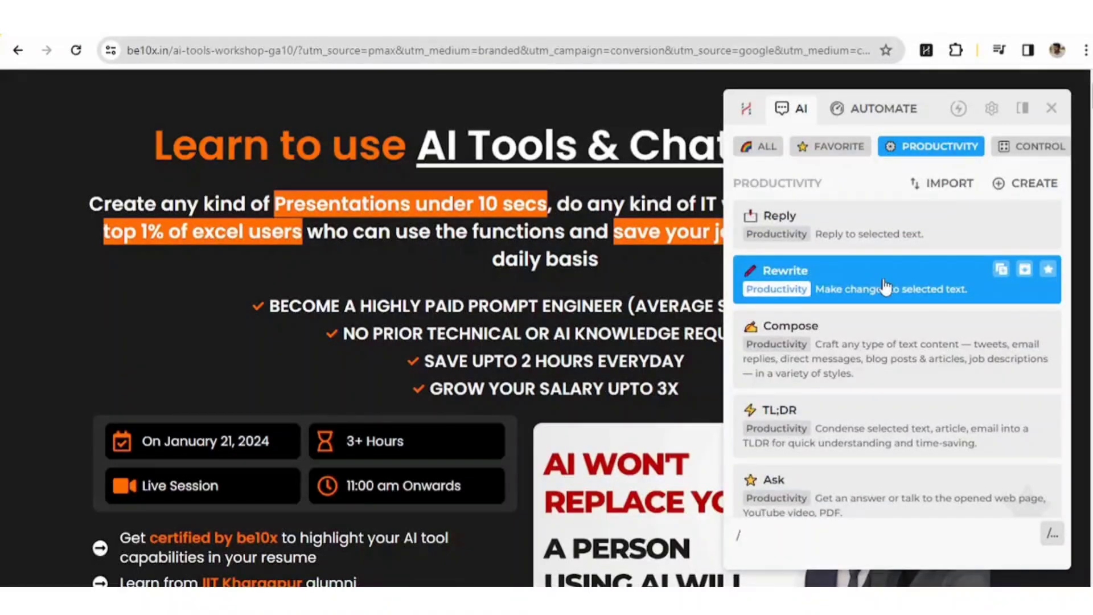
scroll(885, 287, "down", 3)
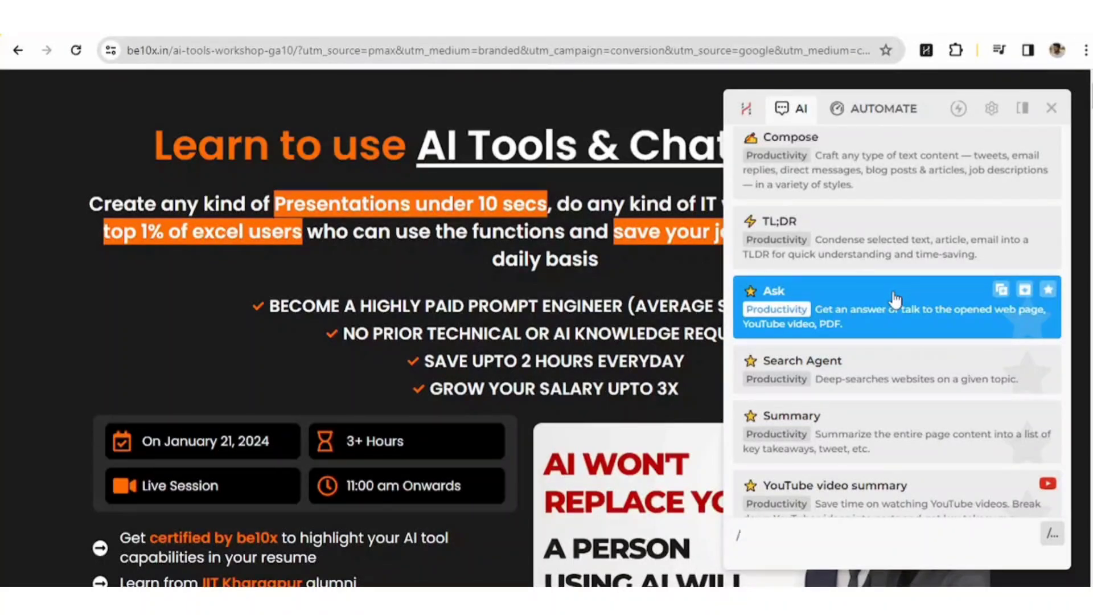
Ask the page 'what is the price for workshop' and get the answer Rs. 9
left_click(895, 298)
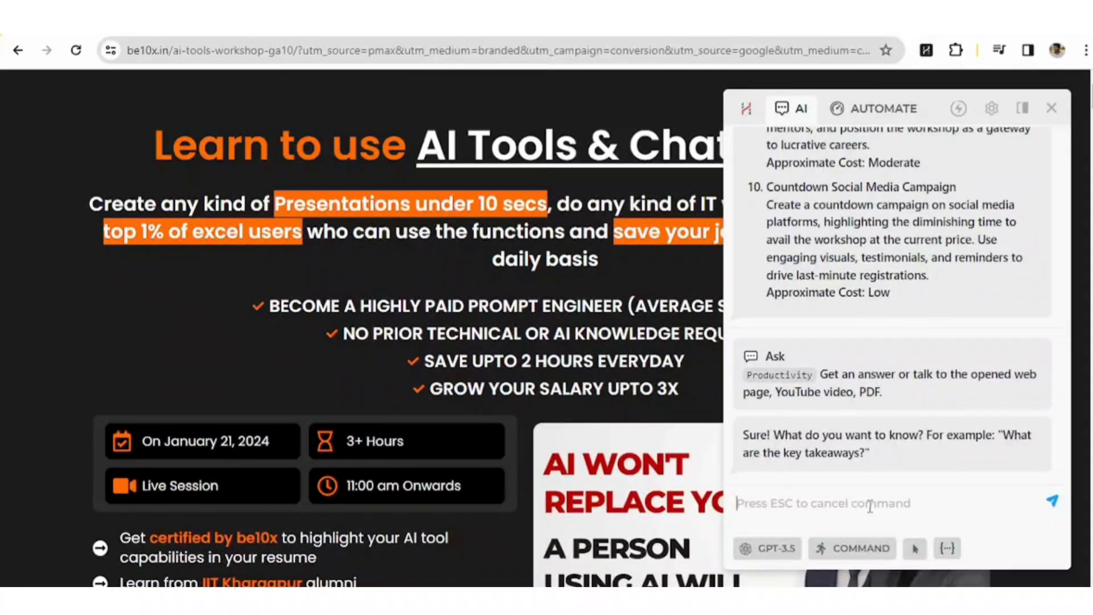
type("what")
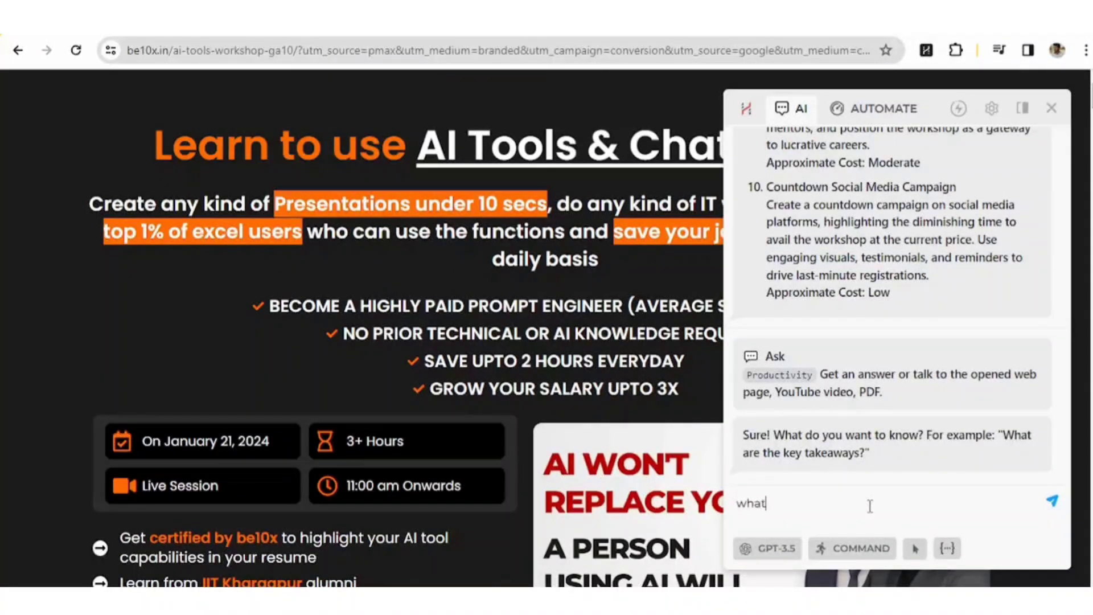
type(" is the price for wor")
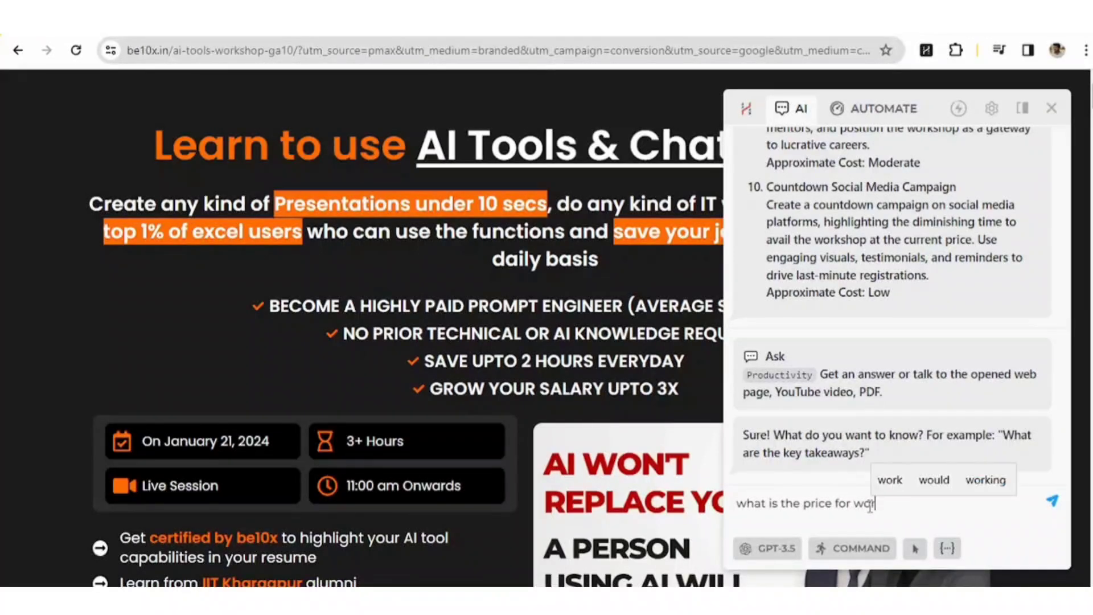
type("kshop")
key("Return")
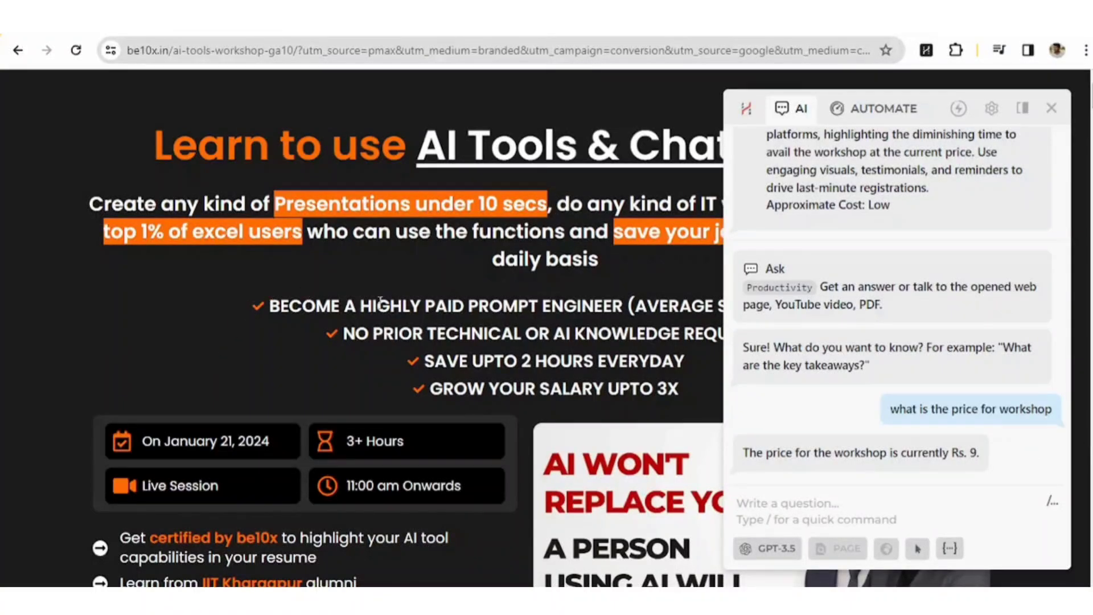
scroll(300, 281, "down", 15)
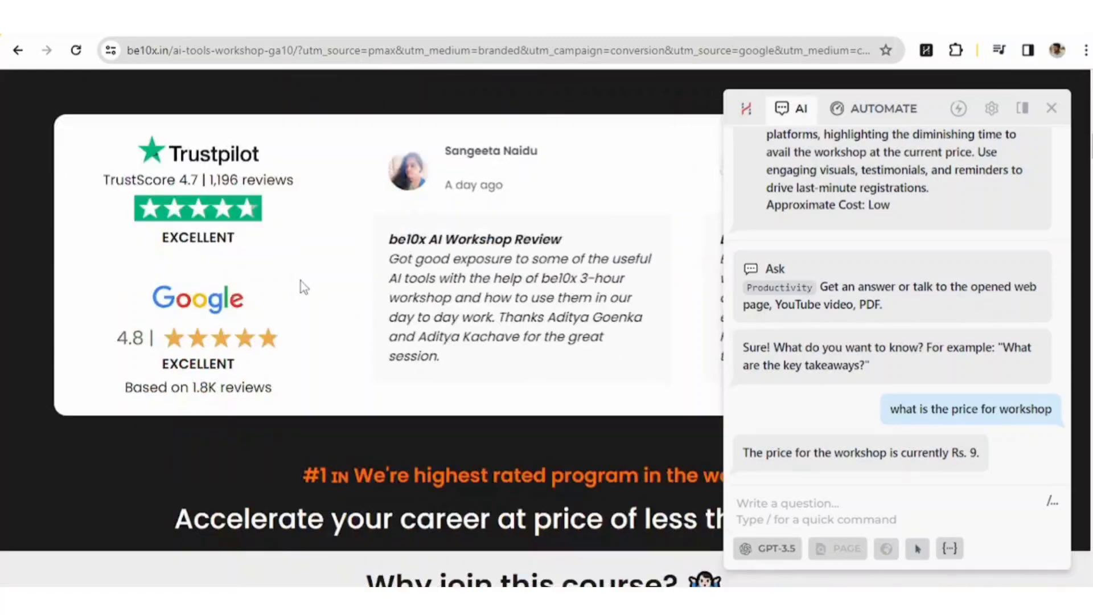
scroll(301, 284, "down", 15)
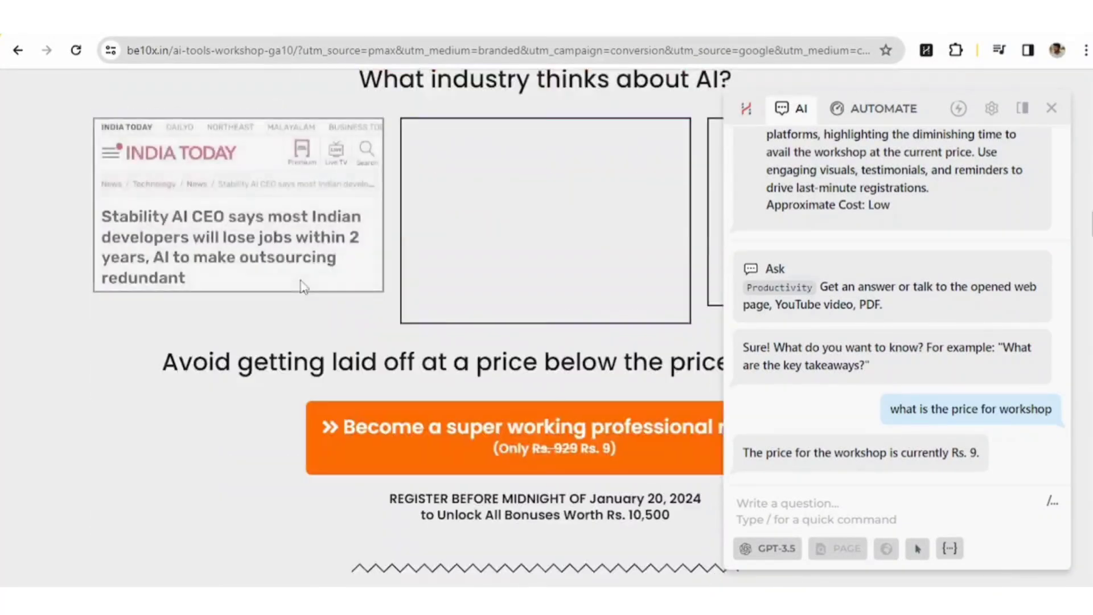
scroll(302, 285, "down", 5)
scroll(301, 282, "up", 2)
scroll(301, 279, "down", 2)
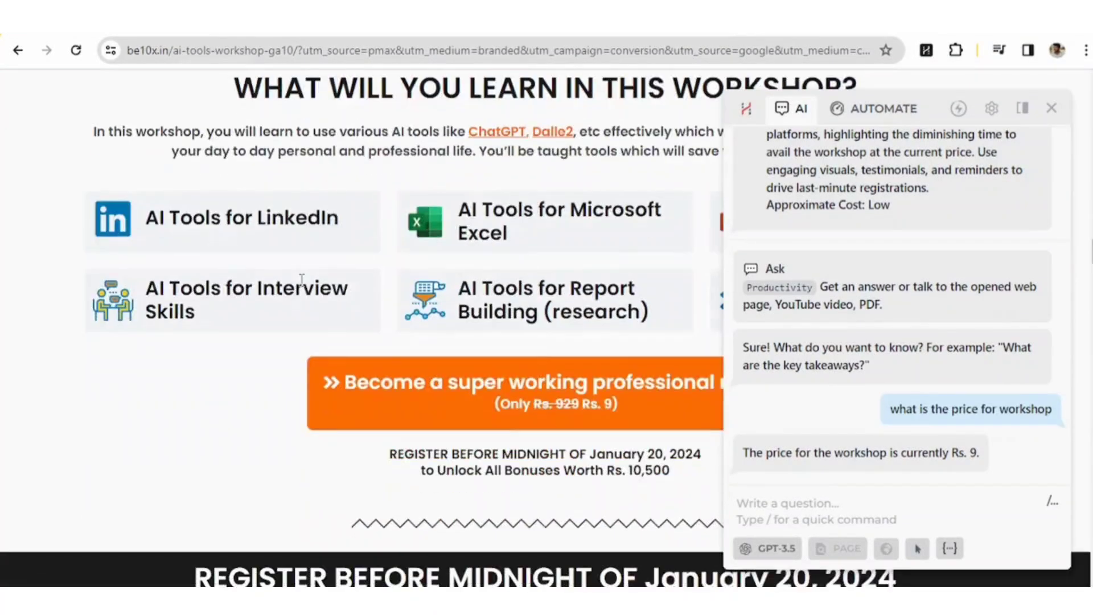
left_click(1051, 108)
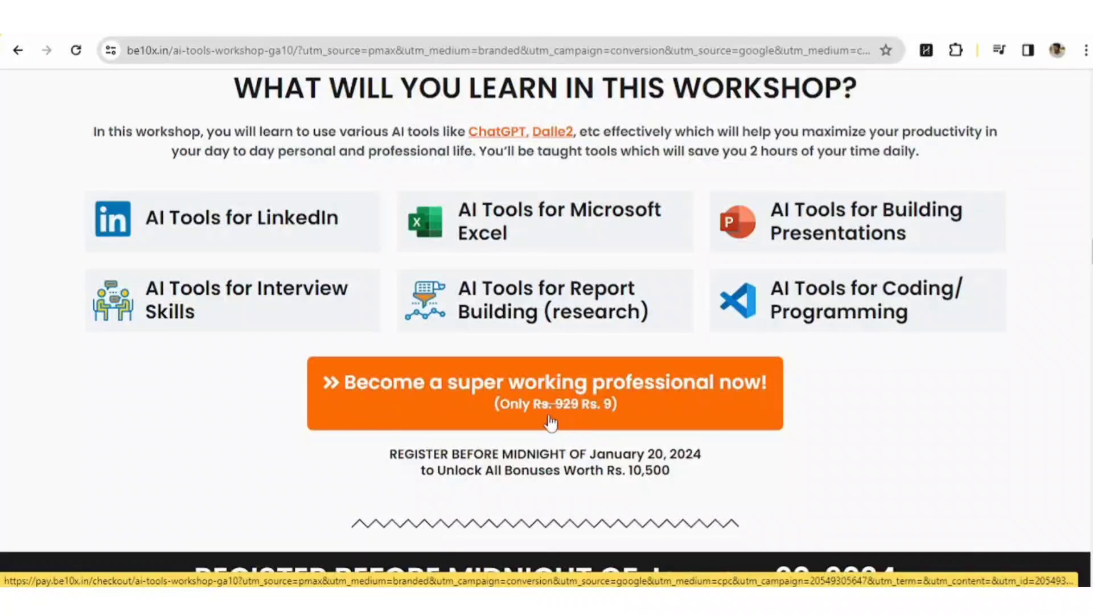
scroll(245, 456, "up", 10)
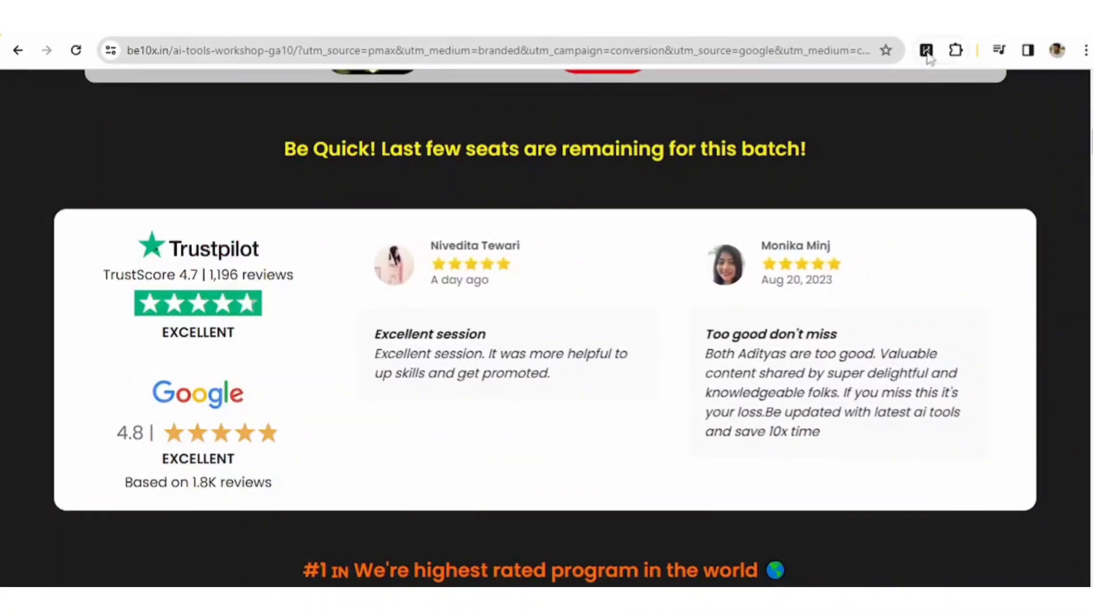
left_click(926, 50)
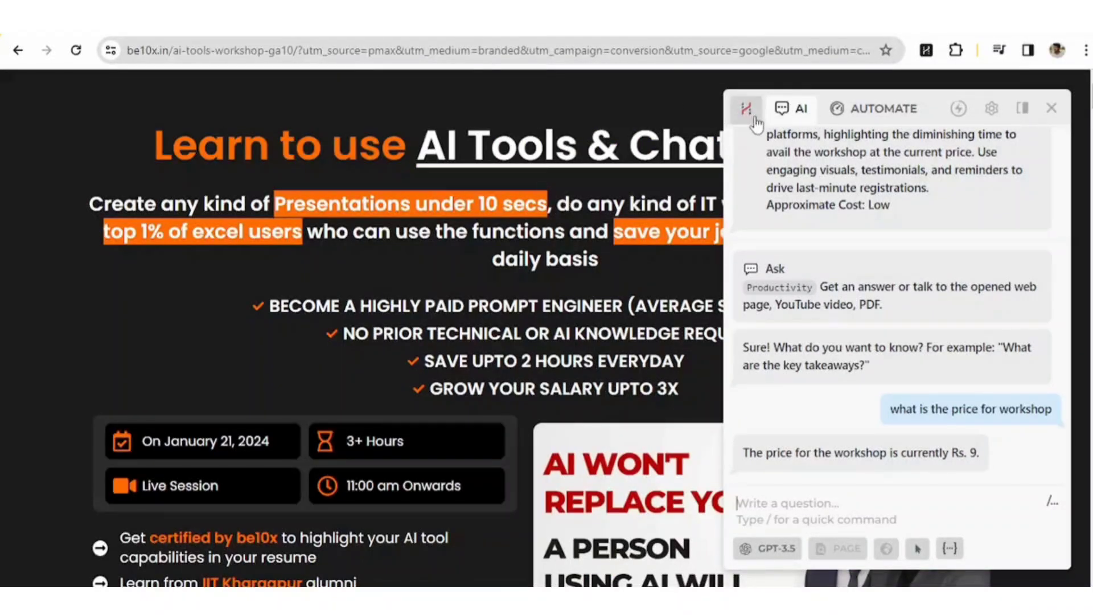
Bring the Productivity command list up over the chat and browse its commands and category tabs
left_click(1052, 504)
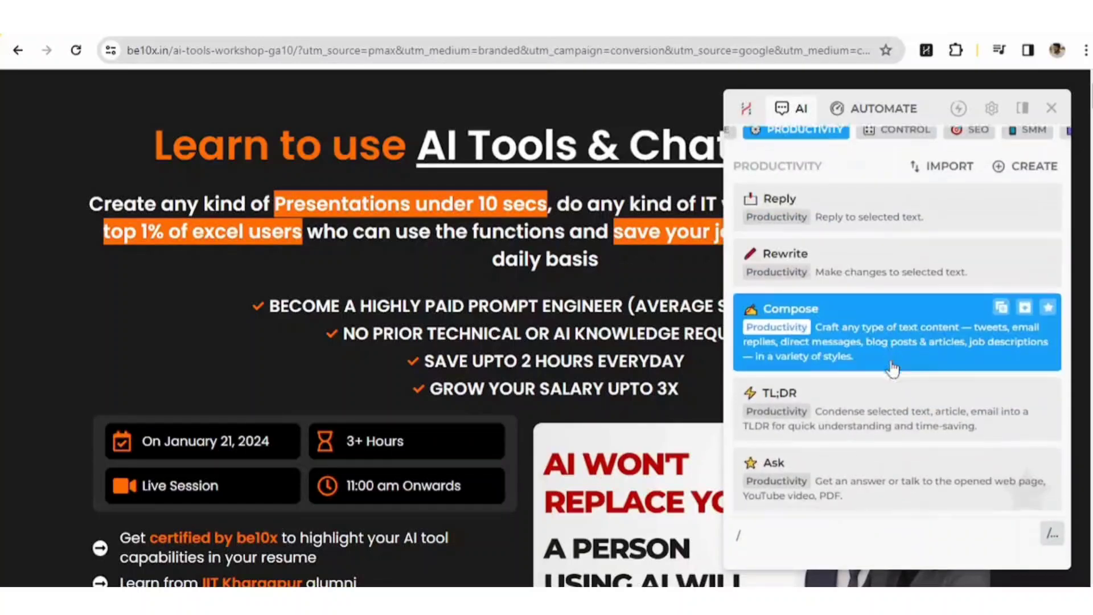
scroll(891, 369, "down", 6)
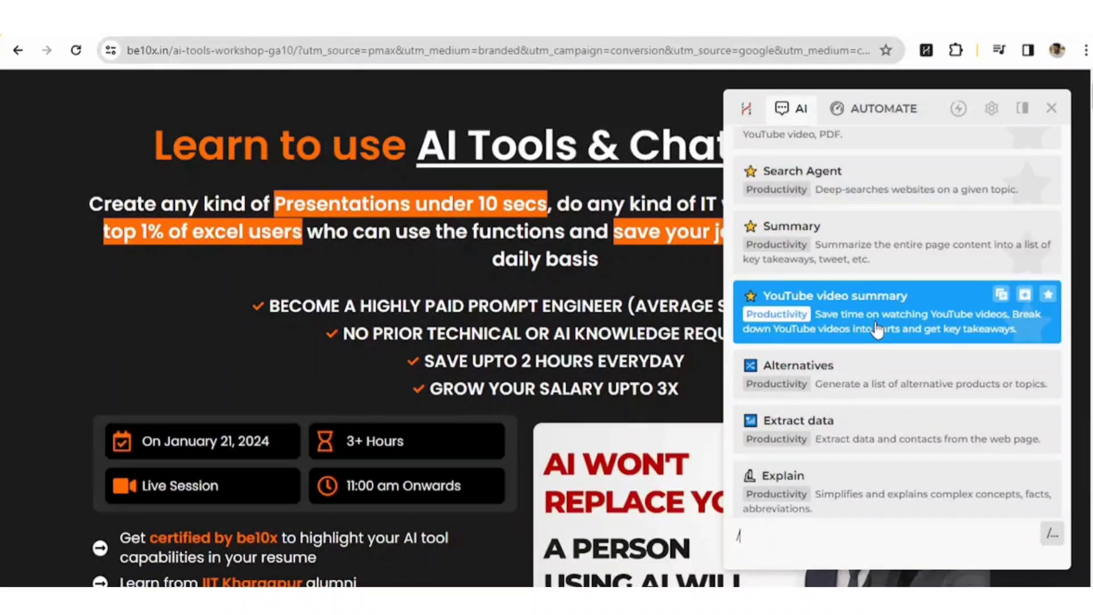
scroll(876, 330, "down", 3)
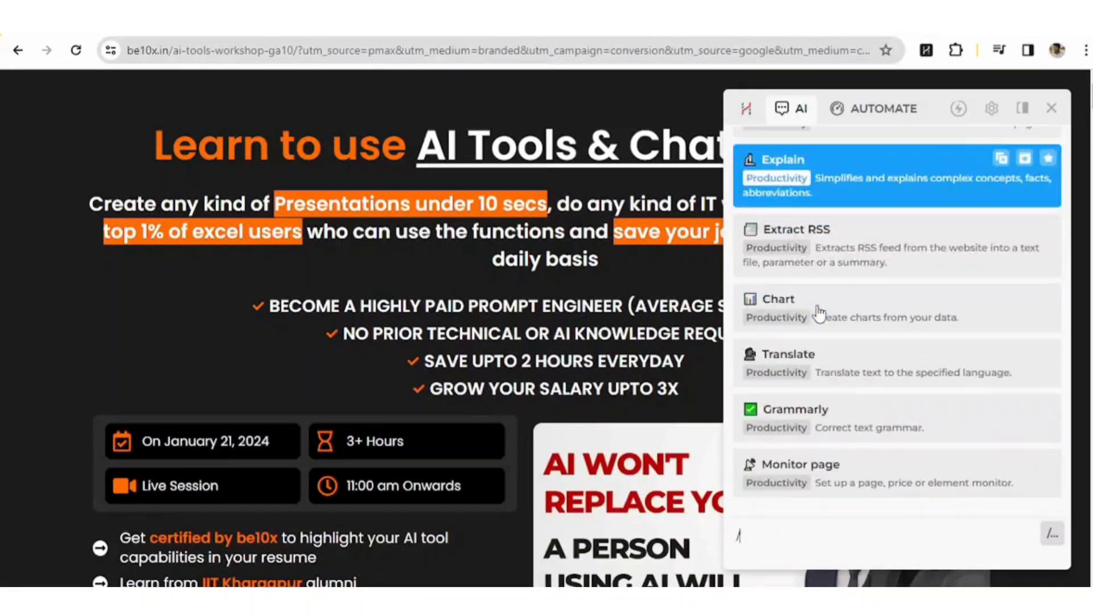
scroll(819, 313, "down", 2)
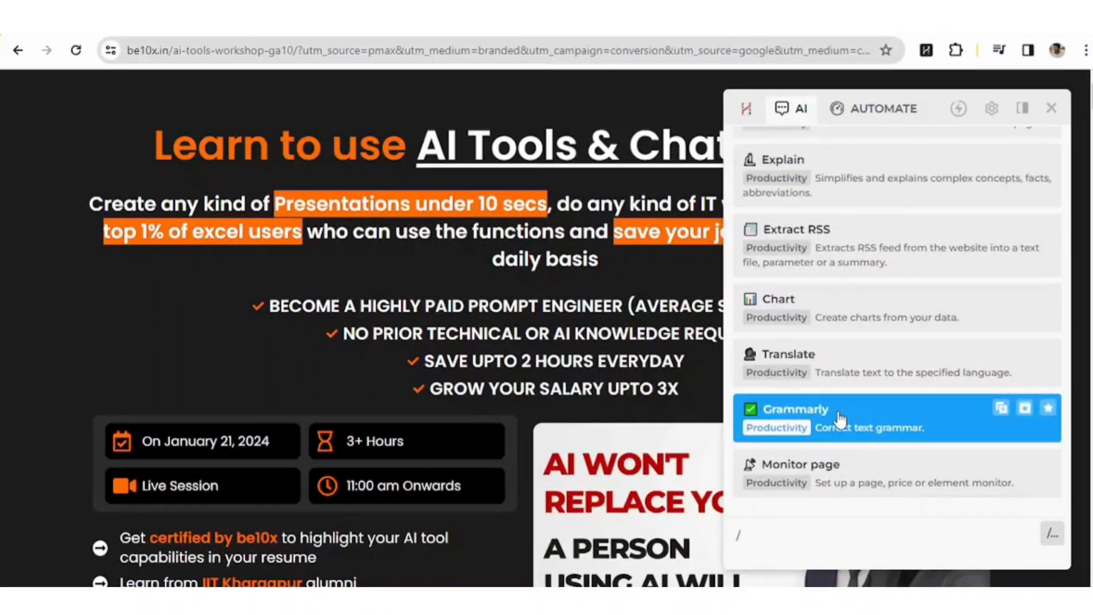
scroll(840, 418, "up", 5)
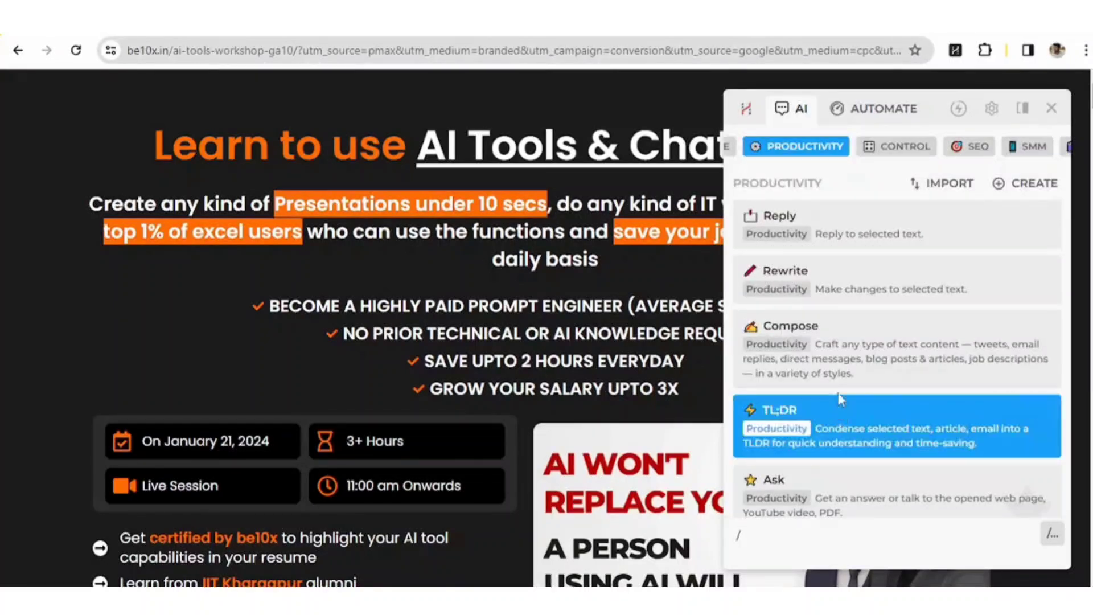
scroll(841, 149, "left", 2)
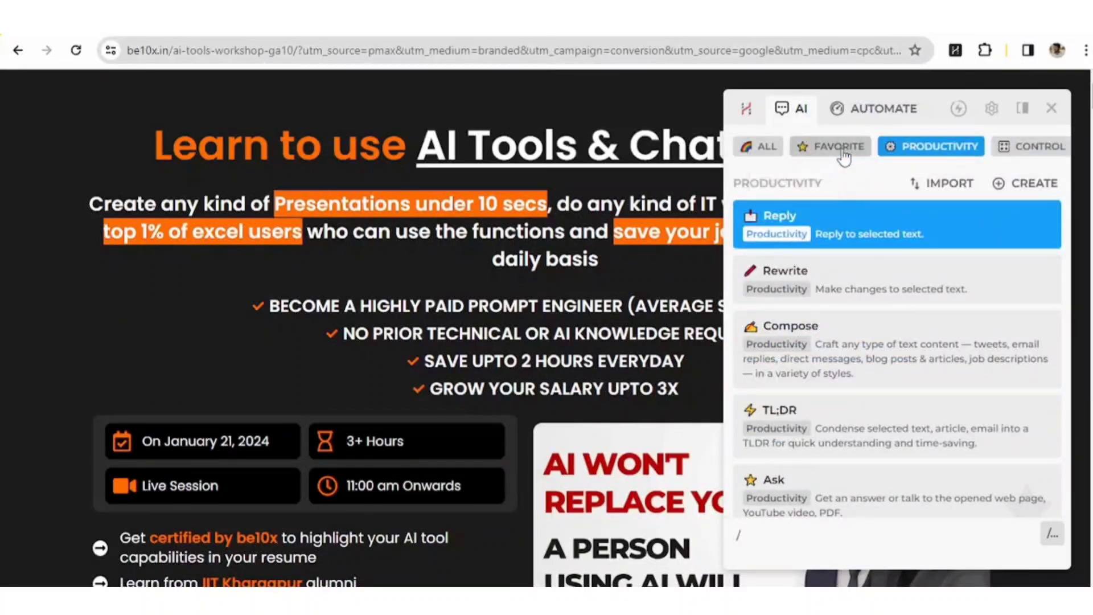
scroll(841, 149, "right", 8)
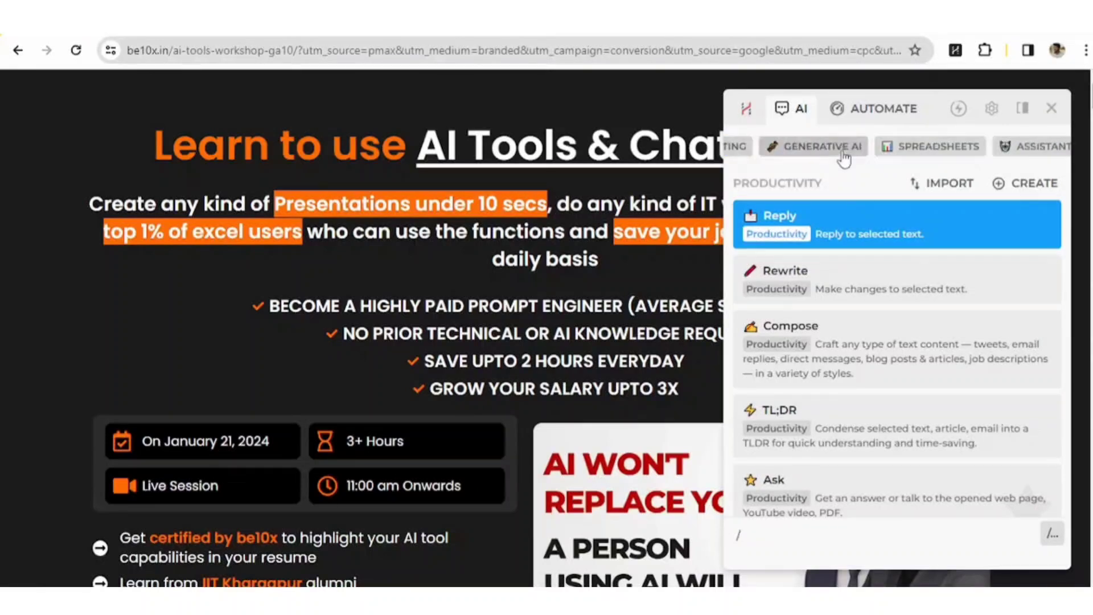